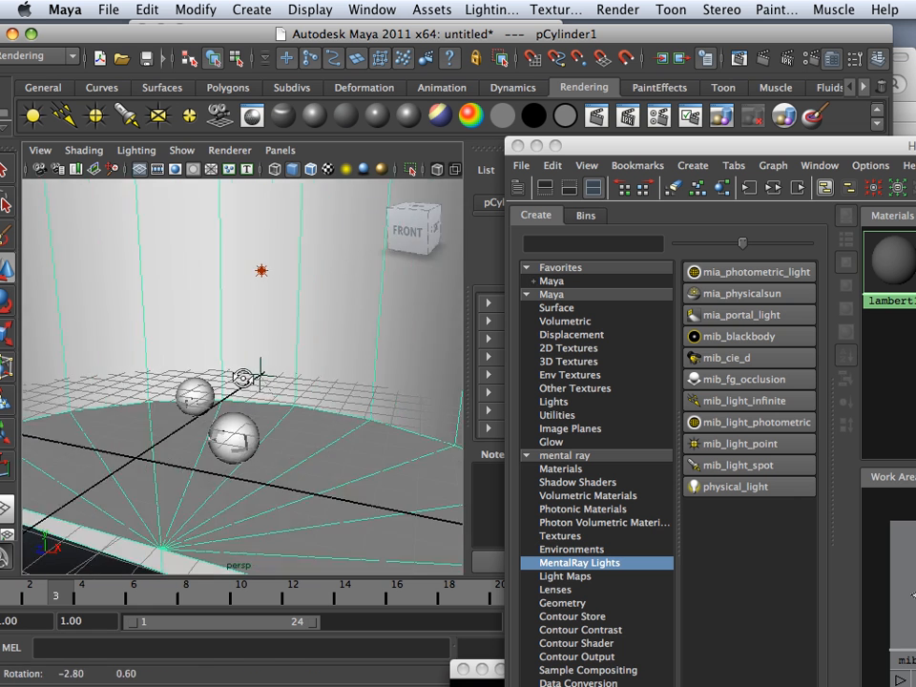
# Try to select the light floating above the spheres directly in the perspective view.
pyautogui.moveTo(188, 392)
pyautogui.keyDown('alt'); pyautogui.mouseDown()
pyautogui.moveTo(203, 358)
pyautogui.moveTo(198, 383)
pyautogui.mouseUp(); pyautogui.keyUp('alt')
pyautogui.keyDown('alt'); pyautogui.moveTo(198, 384); pyautogui.dragTo(209, 331, button='right'); pyautogui.keyUp('alt')
pyautogui.keyDown('alt'); pyautogui.moveTo(203, 324); pyautogui.dragTo(250, 435); pyautogui.keyUp('alt')
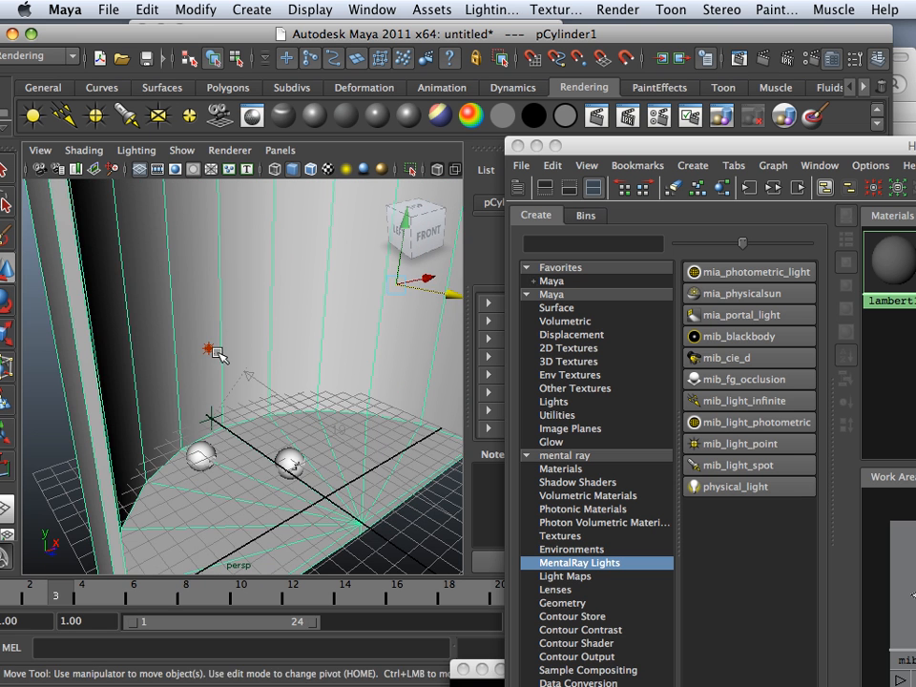
pyautogui.click(210, 350)
pyautogui.click(208, 347)
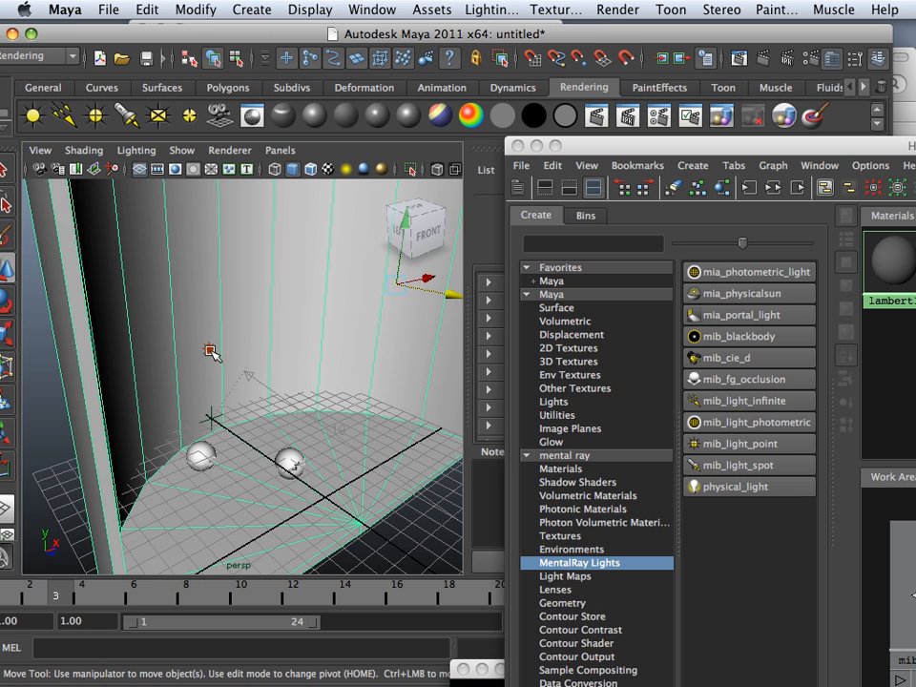
pyautogui.keyDown('alt'); pyautogui.moveTo(160, 419); pyautogui.dragTo(292, 380); pyautogui.keyUp('alt')
pyautogui.keyDown('alt'); pyautogui.moveTo(212, 410); pyautogui.dragTo(178, 327); pyautogui.keyUp('alt')
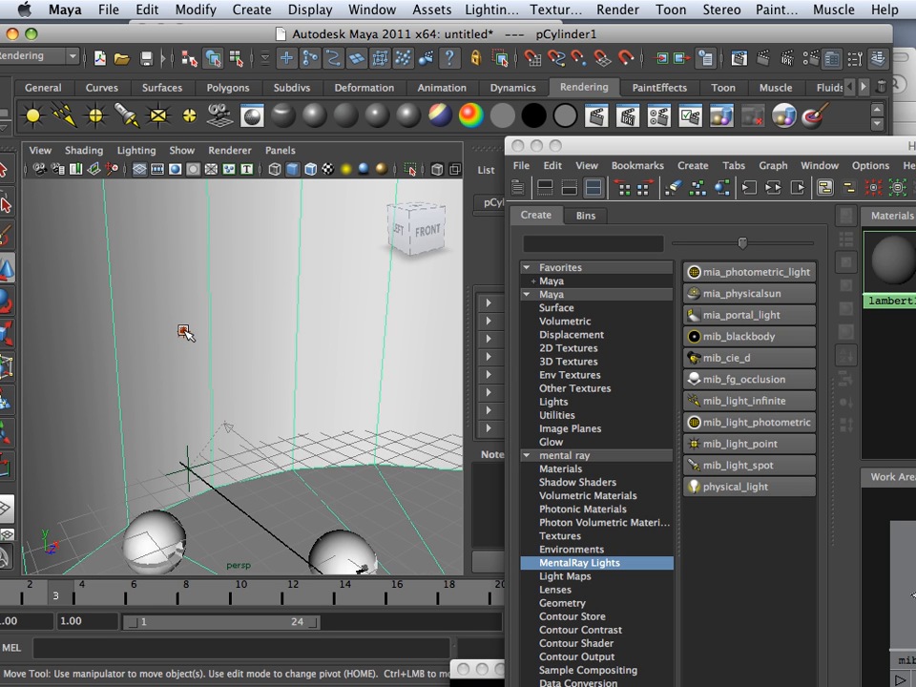
# Open the Outliner and select pointLight1 from the object list.
pyautogui.click(309, 10)
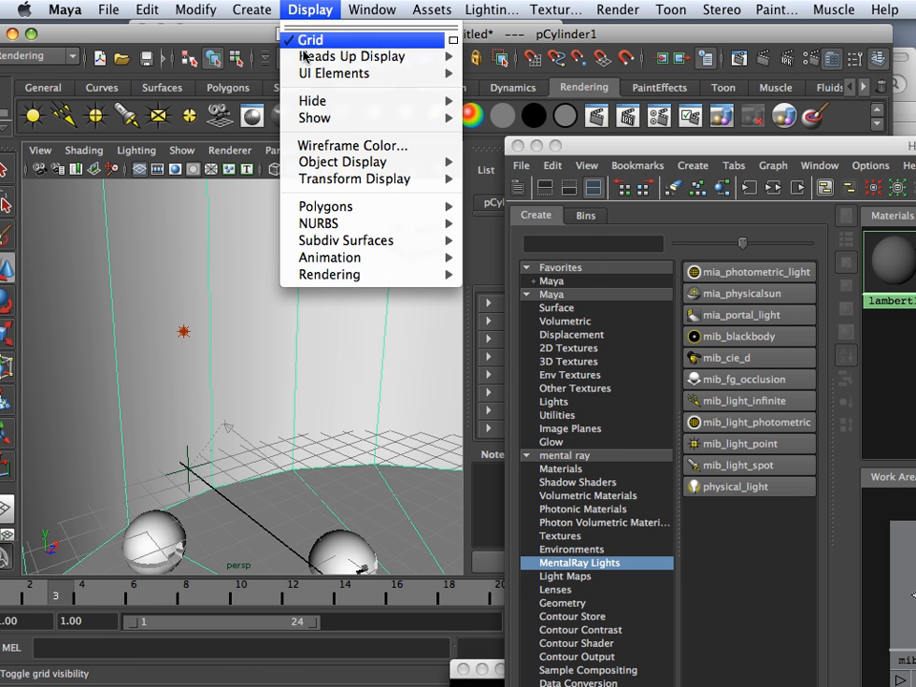
pyautogui.moveTo(347, 11)
pyautogui.click(377, 150)
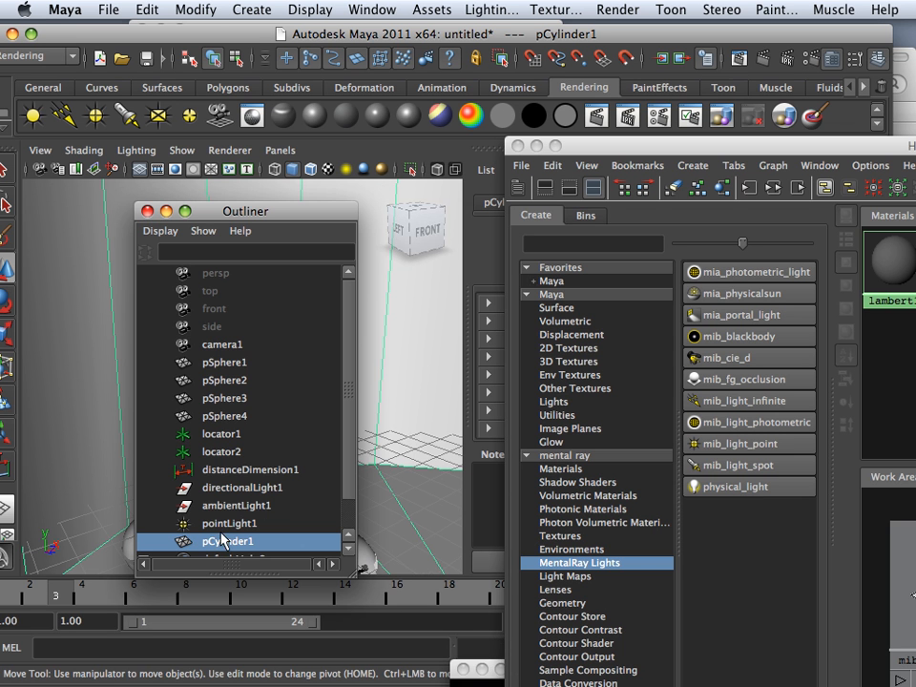
pyautogui.click(220, 525)
pyautogui.moveTo(250, 211); pyautogui.dragTo(571, 466)
pyautogui.moveTo(212, 339); pyautogui.dragTo(287, 429)
pyautogui.keyDown('alt'); pyautogui.moveTo(286, 430); pyautogui.dragTo(182, 405, button='right'); pyautogui.keyUp('alt')
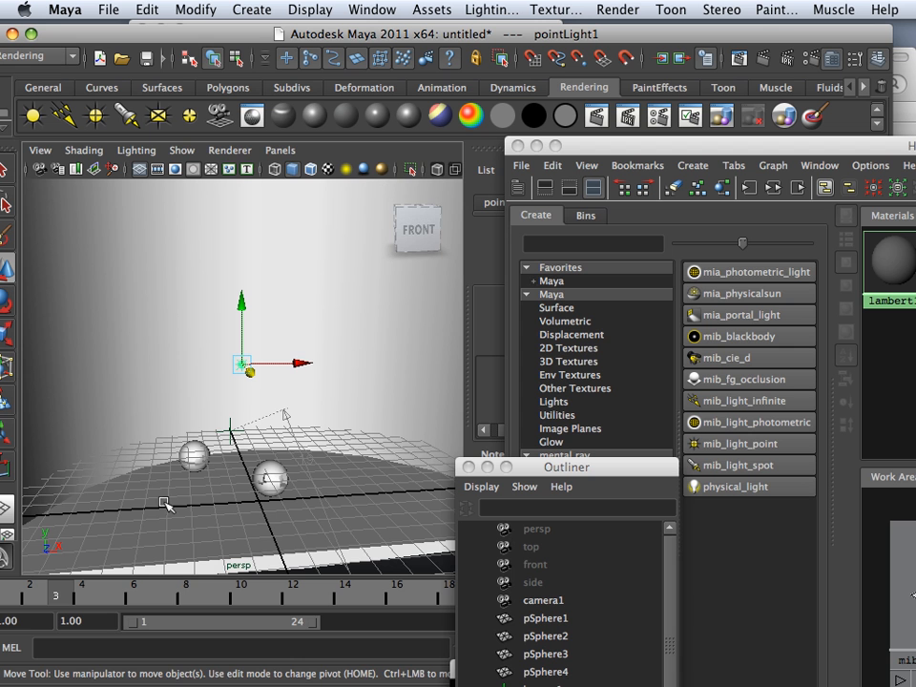
# Switch the viewport from the perspective view to camera1.
pyautogui.click(280, 150)
pyautogui.moveTo(343, 169)
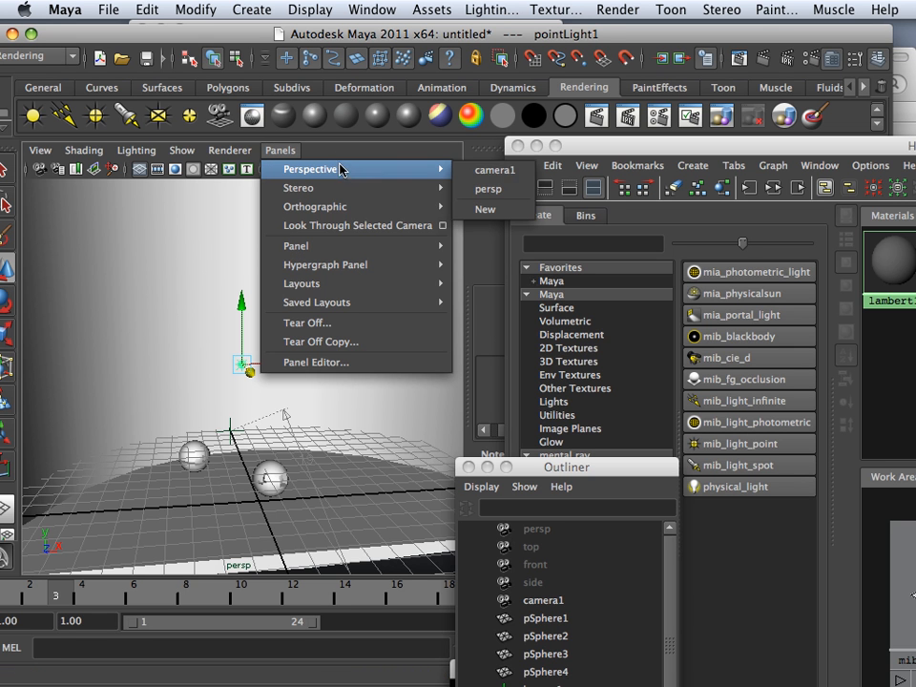
pyautogui.click(493, 173)
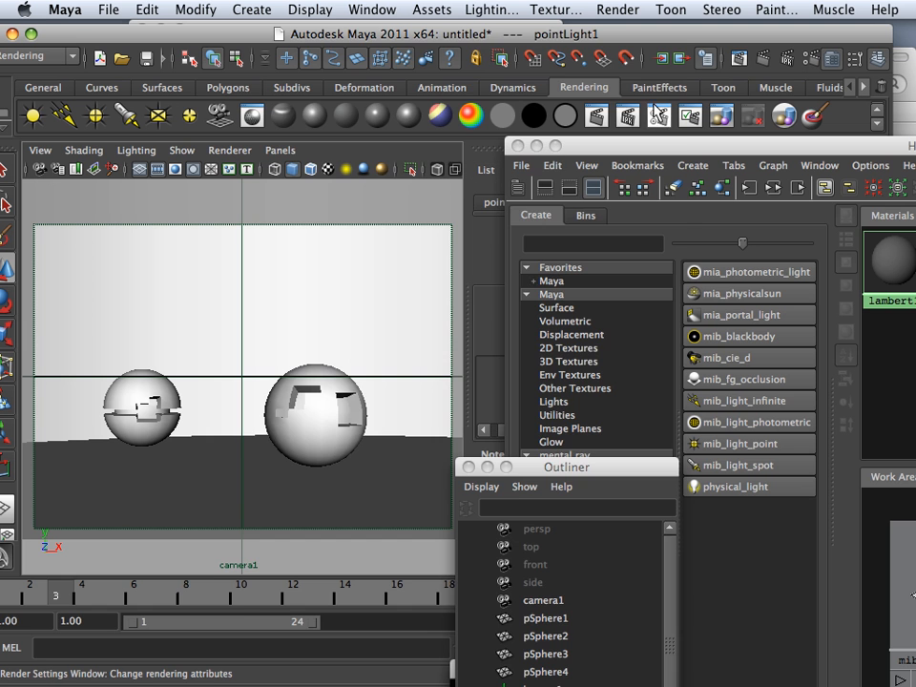
# Test-render the current frame with mental ray and check the Final Gathering option in the render settings.
pyautogui.click(657, 115)
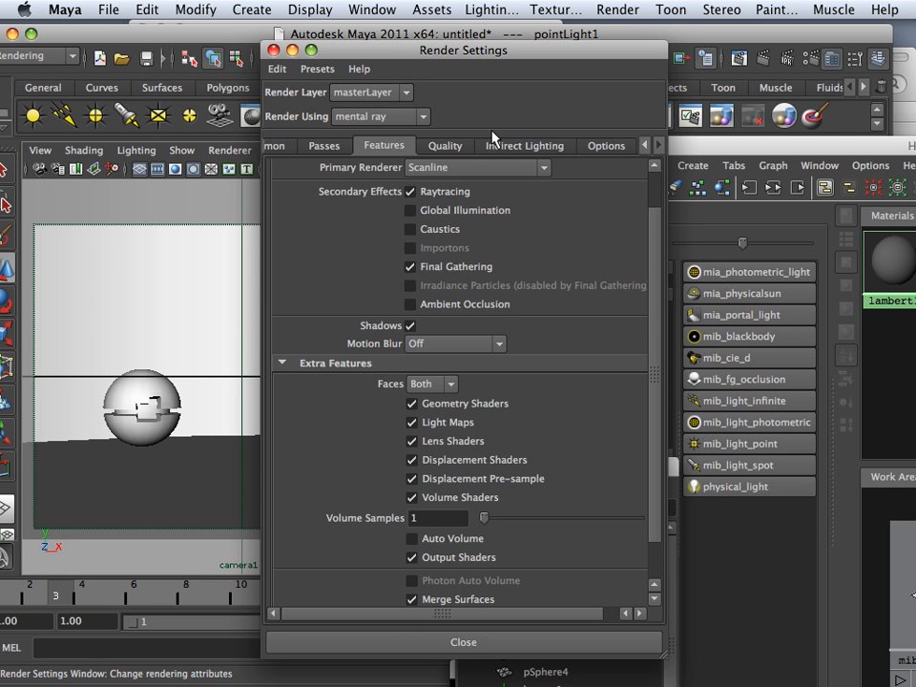
pyautogui.click(437, 151)
pyautogui.click(382, 146)
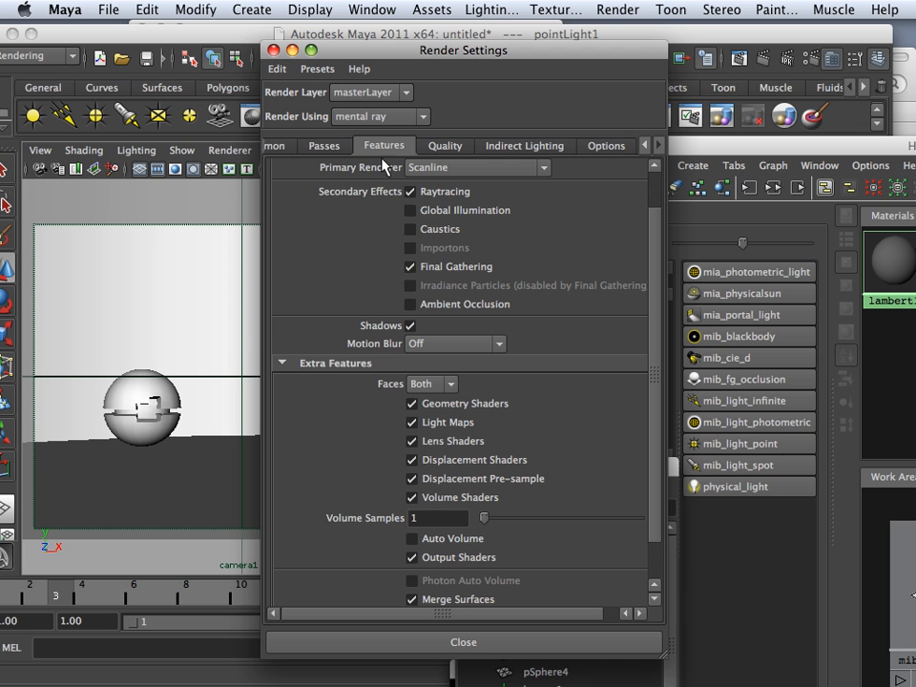
pyautogui.click(274, 50)
pyautogui.click(597, 117)
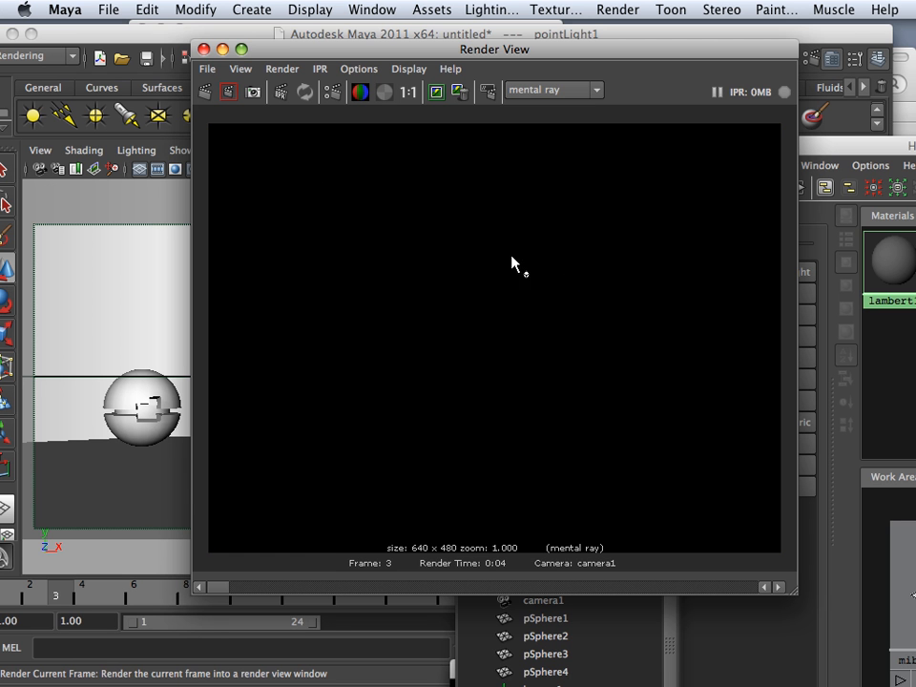
pyautogui.click(203, 49)
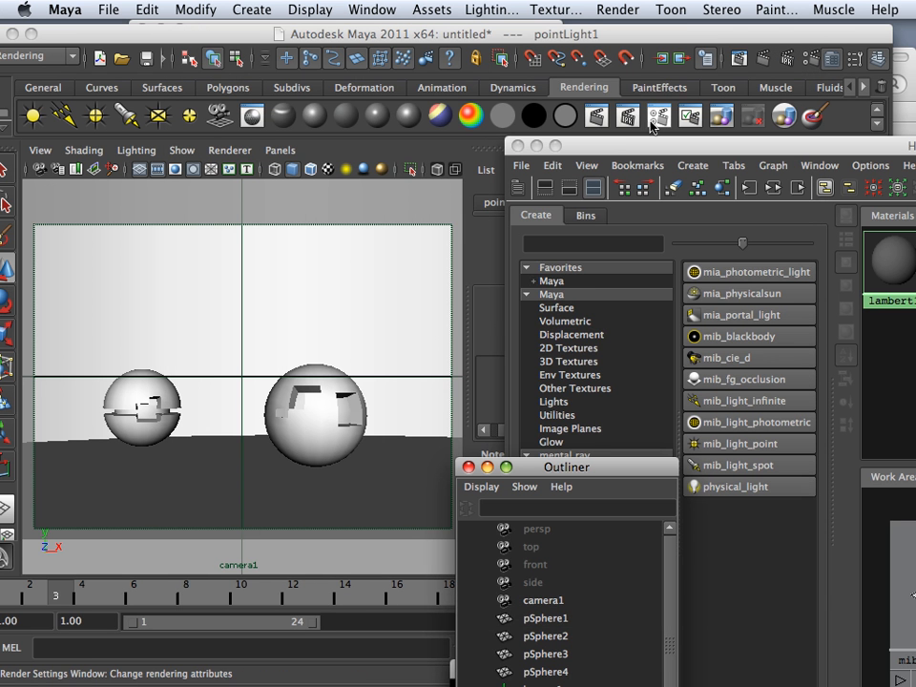
pyautogui.click(690, 115)
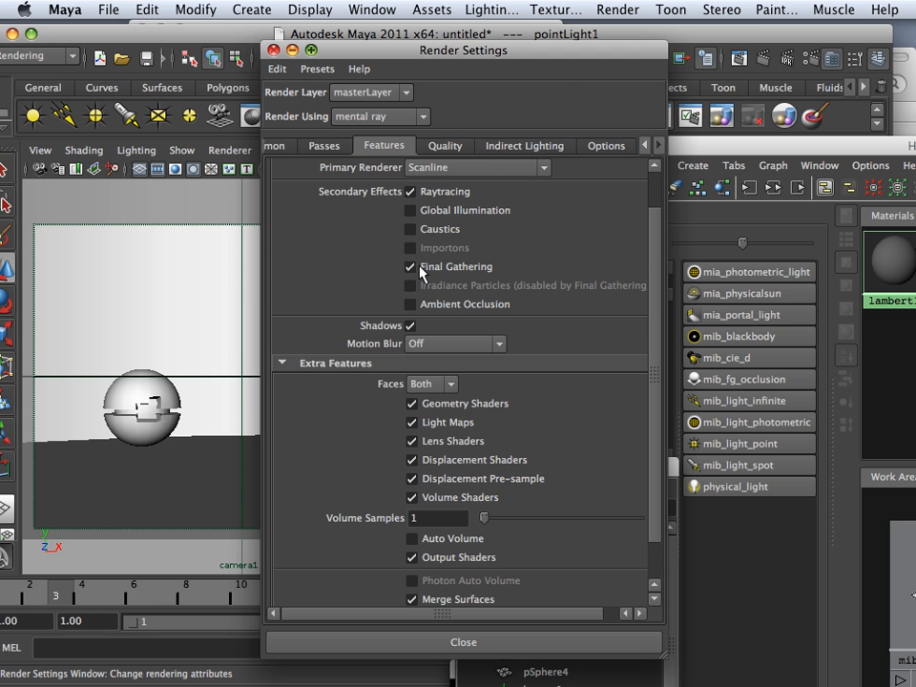
pyautogui.click(274, 49)
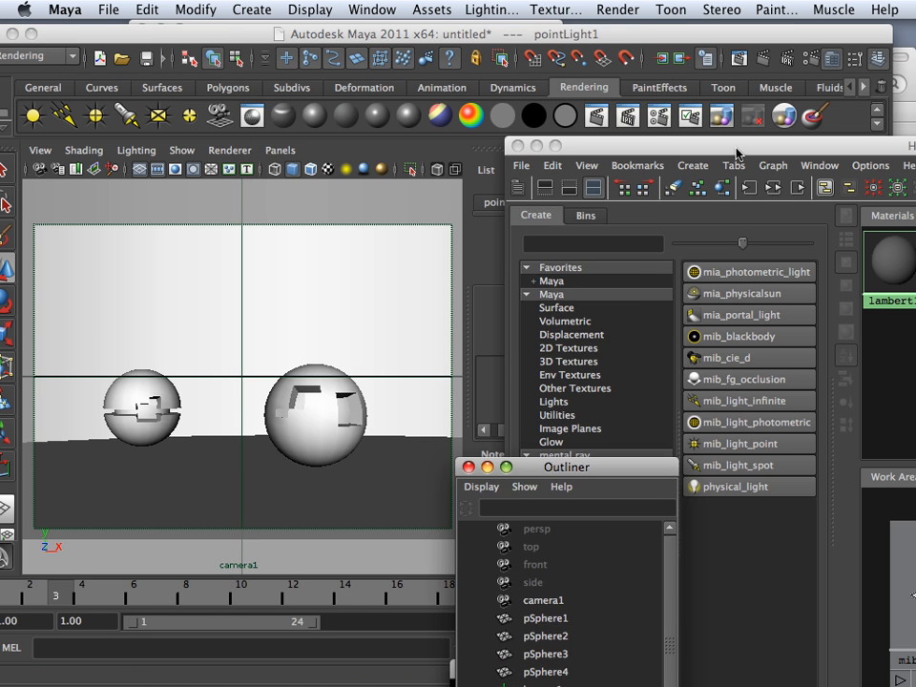
# Select the lambert2 material in the Hypershade and break the connection on its Color attribute.
pyautogui.moveTo(748, 144); pyautogui.dragTo(153, 25)
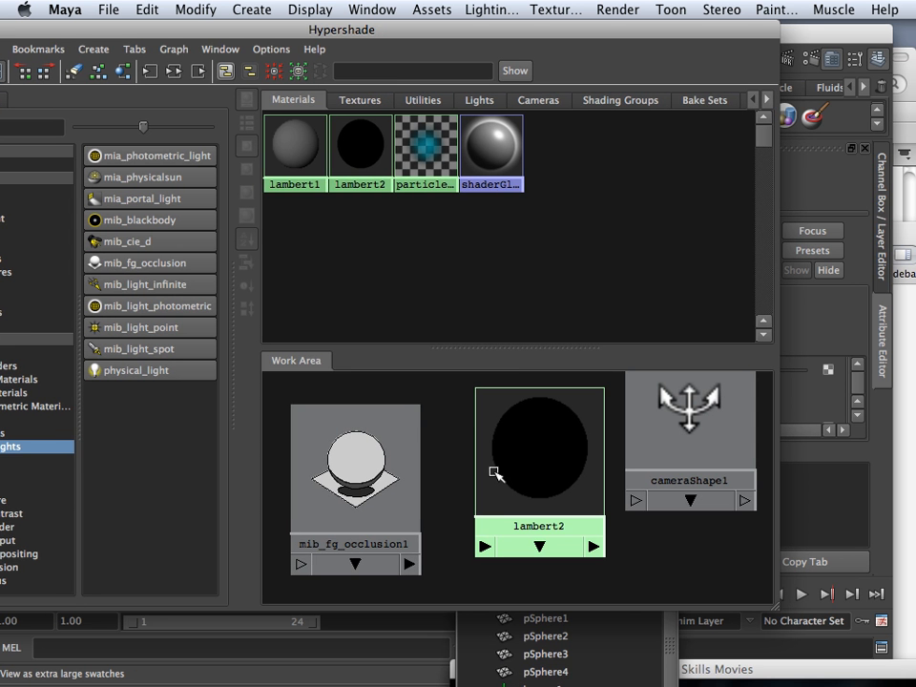
pyautogui.click(526, 415)
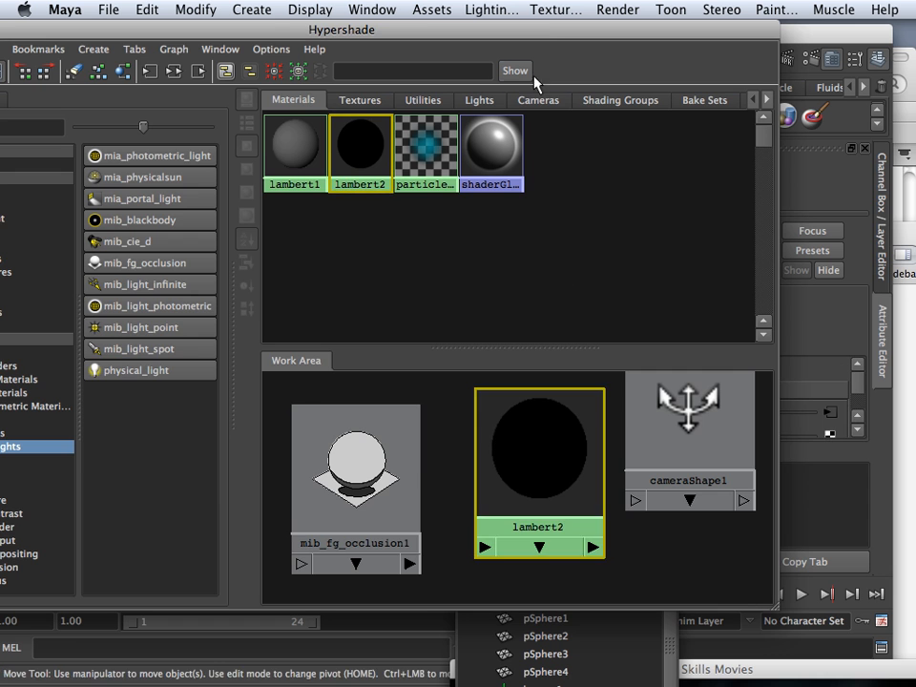
pyautogui.moveTo(407, 24); pyautogui.dragTo(65, 24)
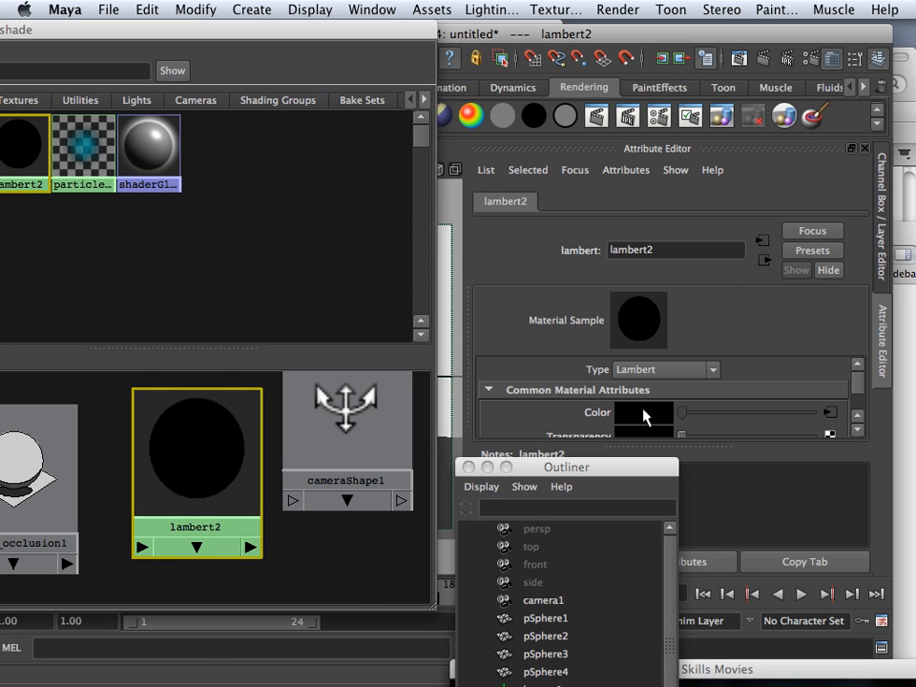
pyautogui.rightClick(601, 415)
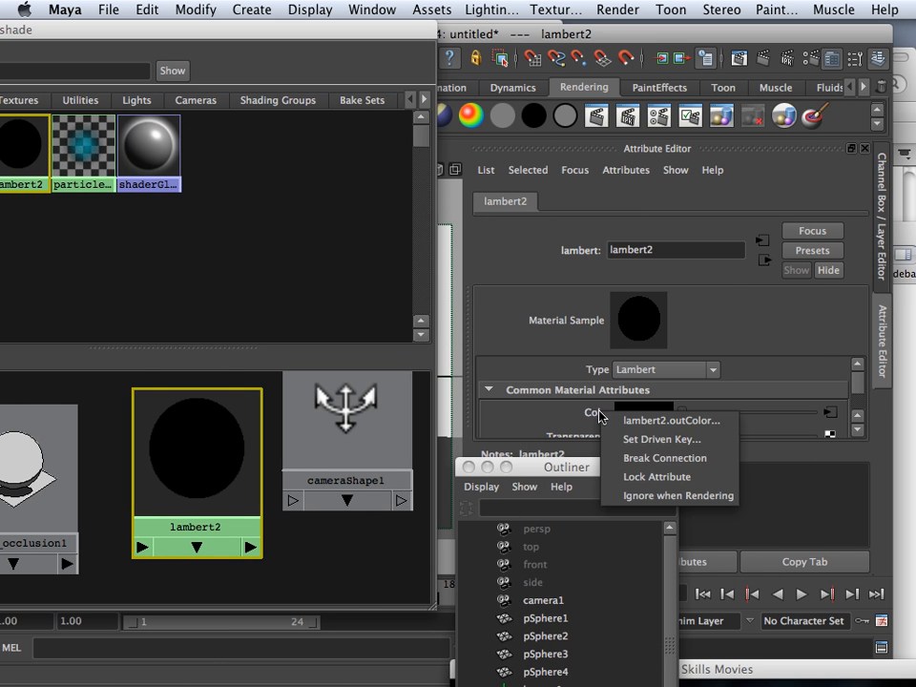
pyautogui.click(657, 456)
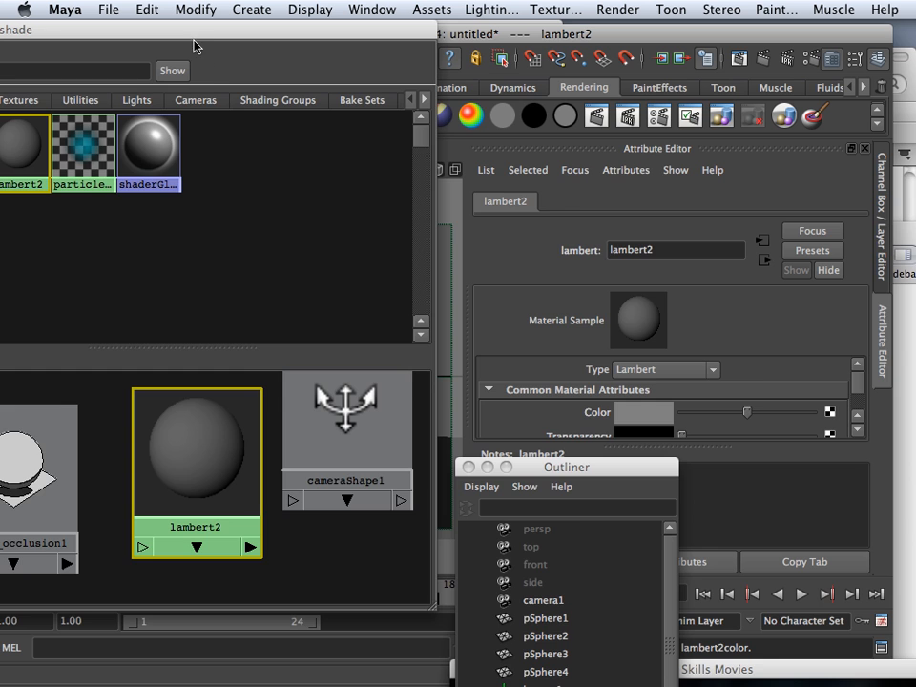
# Render the current frame from camera1 to examine the disconnected lambert2 material, and close the render.
pyautogui.moveTo(194, 38); pyautogui.dragTo(471, 218)
pyautogui.click(590, 118)
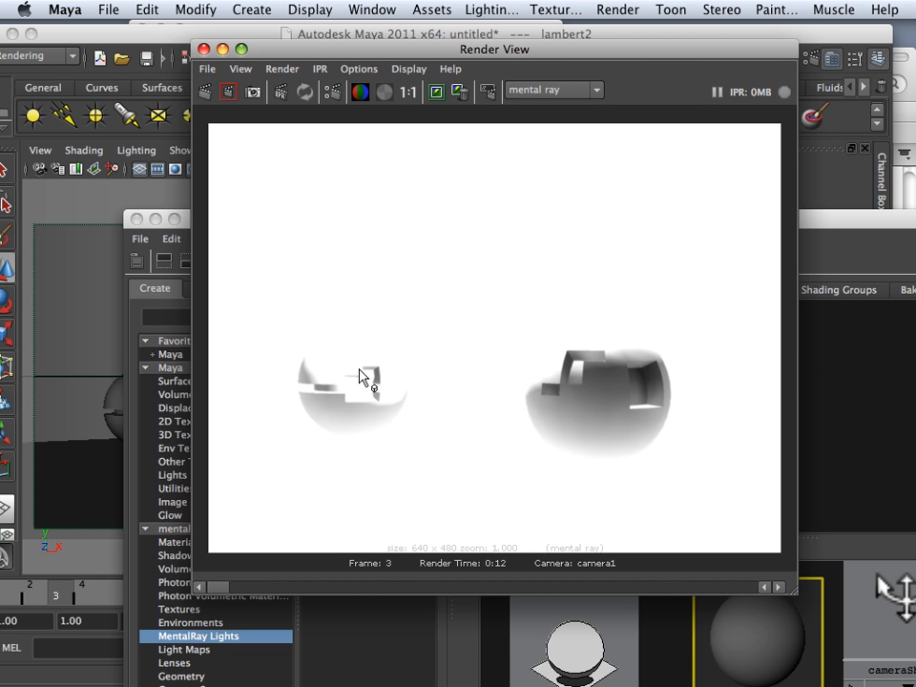
pyautogui.click(204, 49)
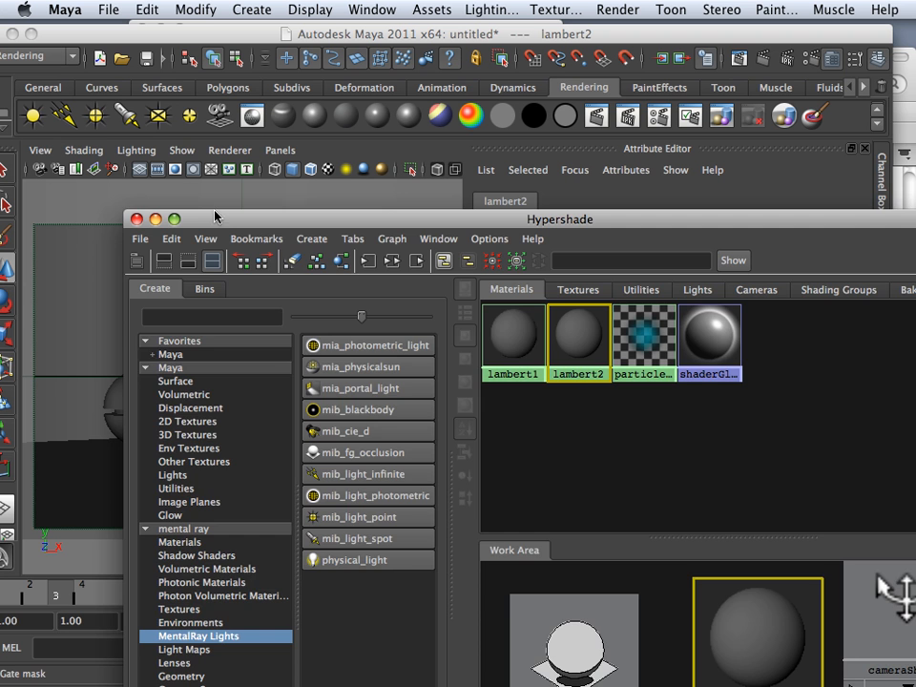
# Delete pointLight1 from the scene using the Outliner.
pyautogui.moveTo(215, 218); pyautogui.dragTo(389, 520)
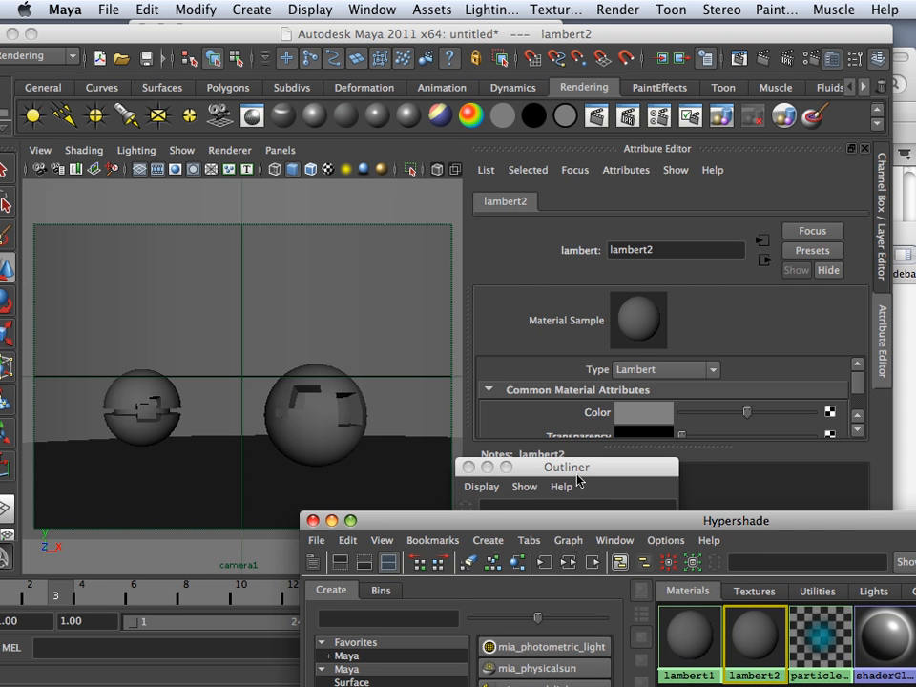
pyautogui.moveTo(573, 467); pyautogui.dragTo(485, 183)
pyautogui.scroll(-1, 447, 459)
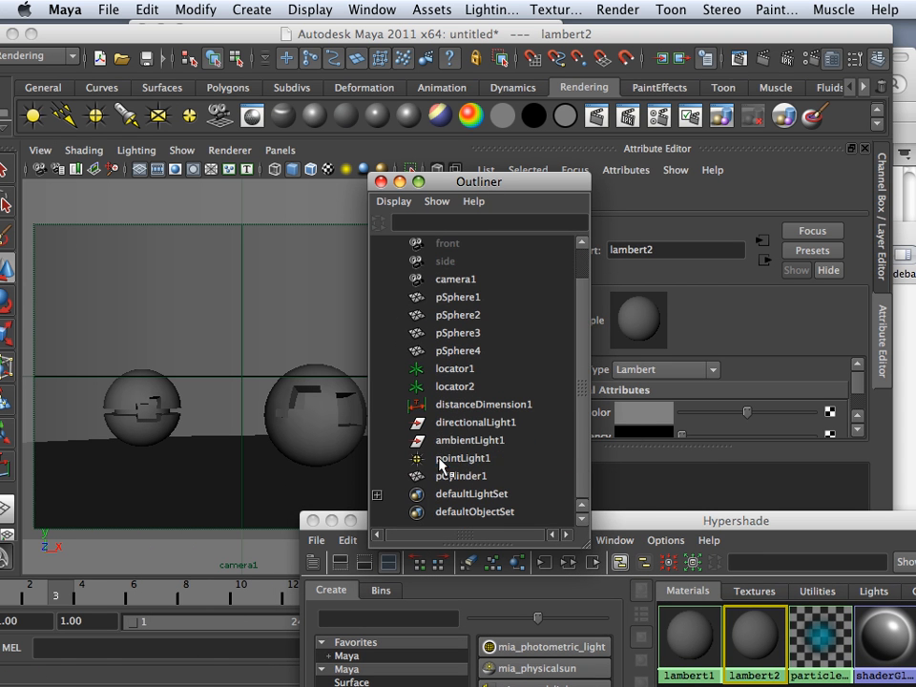
pyautogui.click(442, 460)
pyautogui.press('Delete')
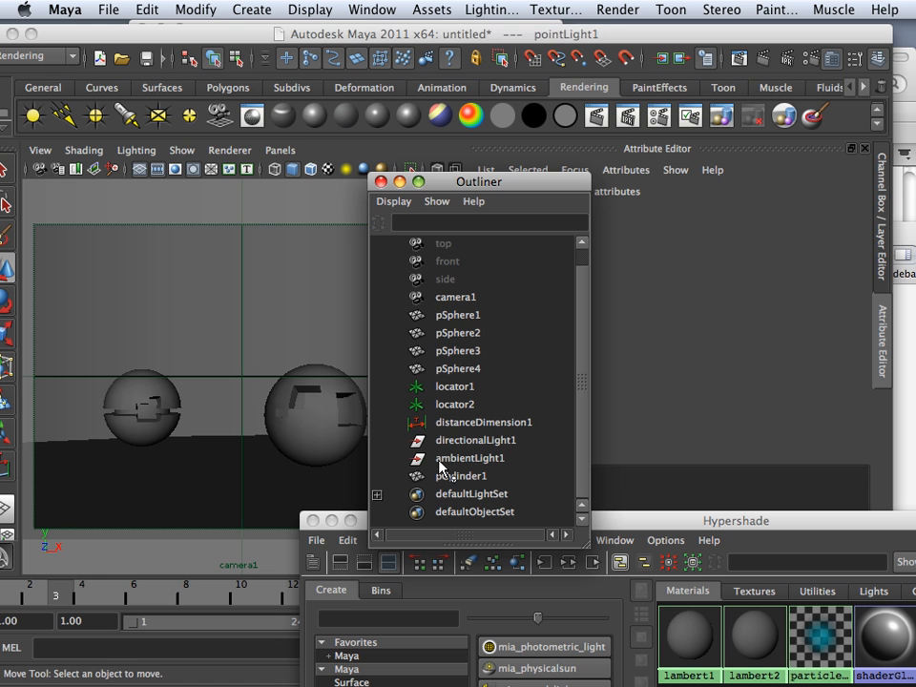
# Add a new ambient light to the scene and move the timeline to frame 1.
pyautogui.click(33, 115)
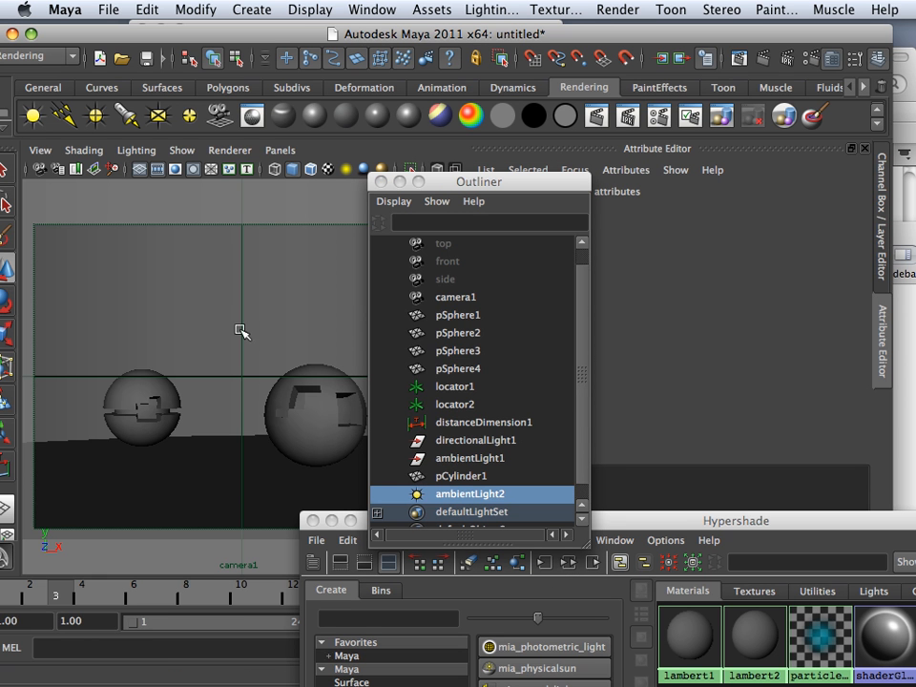
pyautogui.press('w')
pyautogui.moveTo(436, 188); pyautogui.dragTo(494, 211)
pyautogui.press('f')
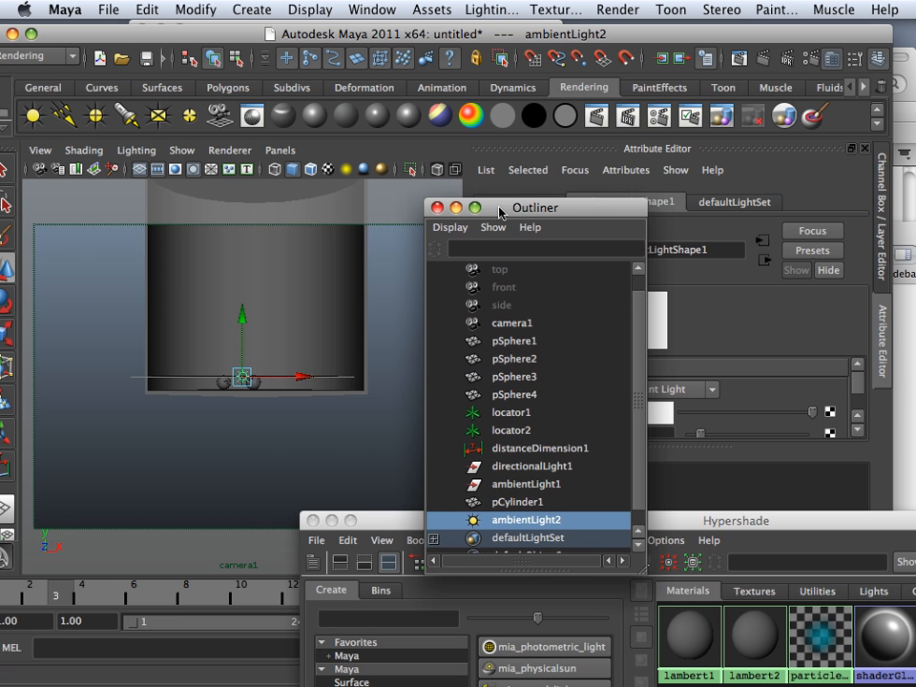
pyautogui.click(5, 591)
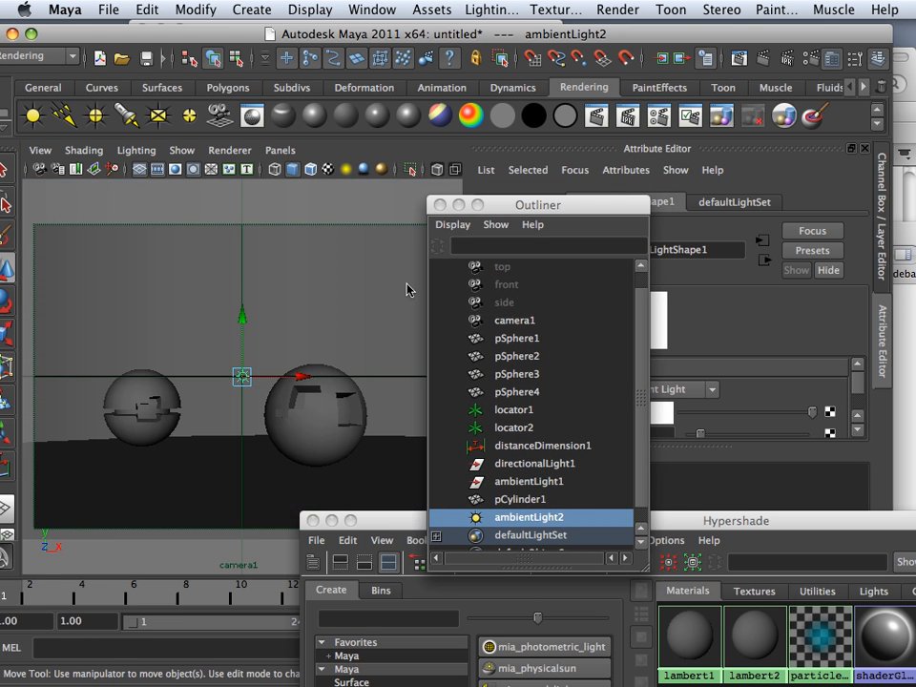
# Render frame 1 to examine the new ambient light's effect, and close the render.
pyautogui.click(599, 119)
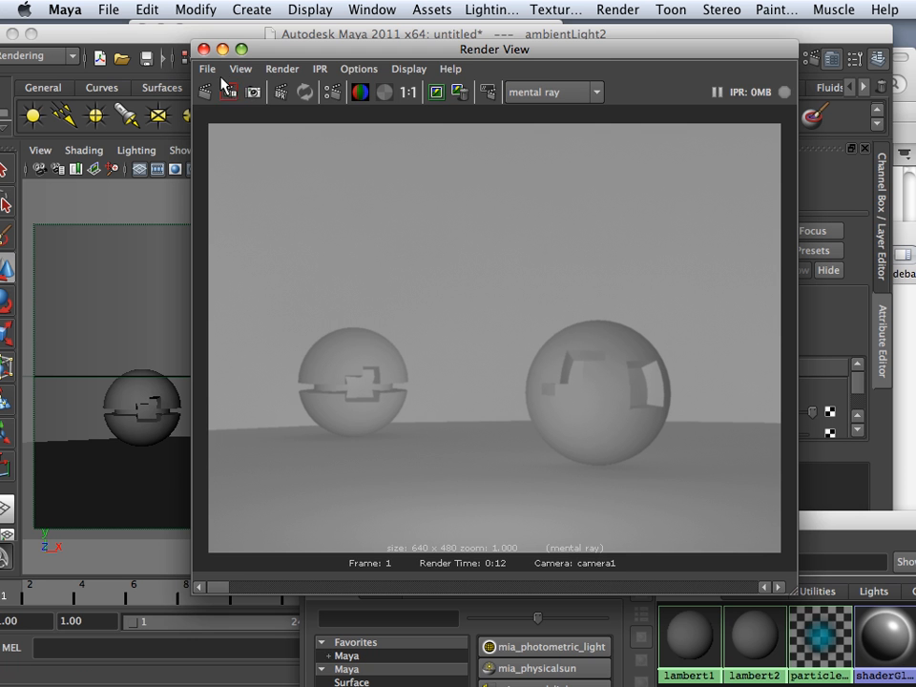
pyautogui.click(203, 48)
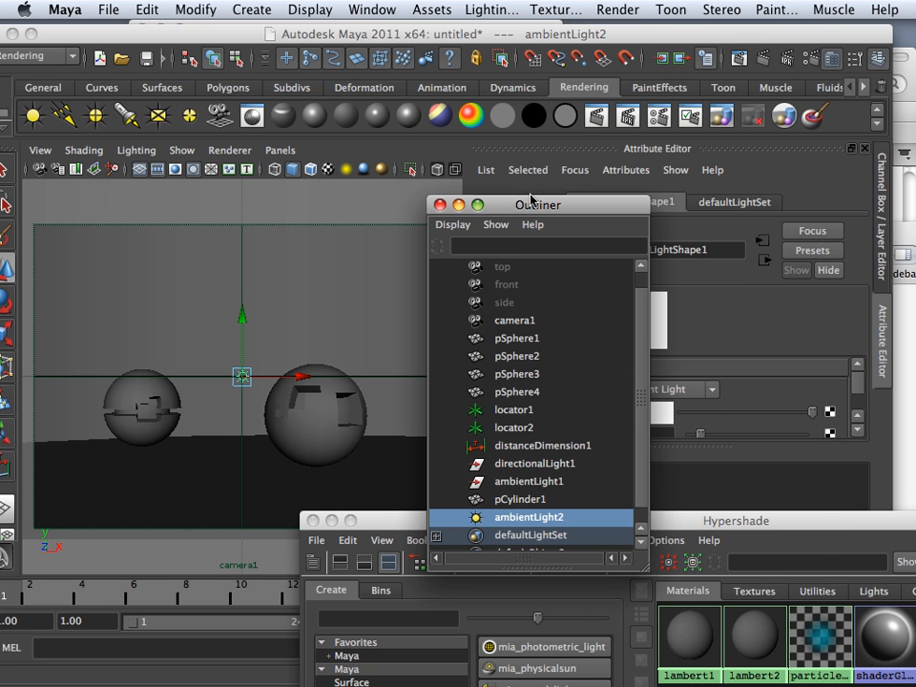
# Set the ambient light's intensity to 3.984 and test-render the frame.
pyautogui.moveTo(540, 199); pyautogui.dragTo(523, 526)
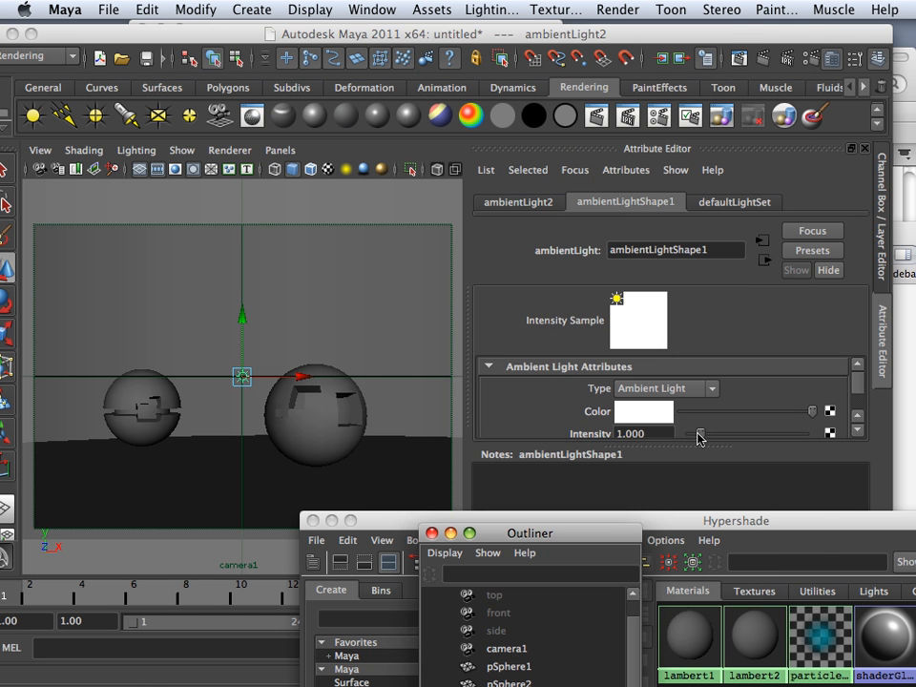
pyautogui.moveTo(700, 437); pyautogui.dragTo(734, 435)
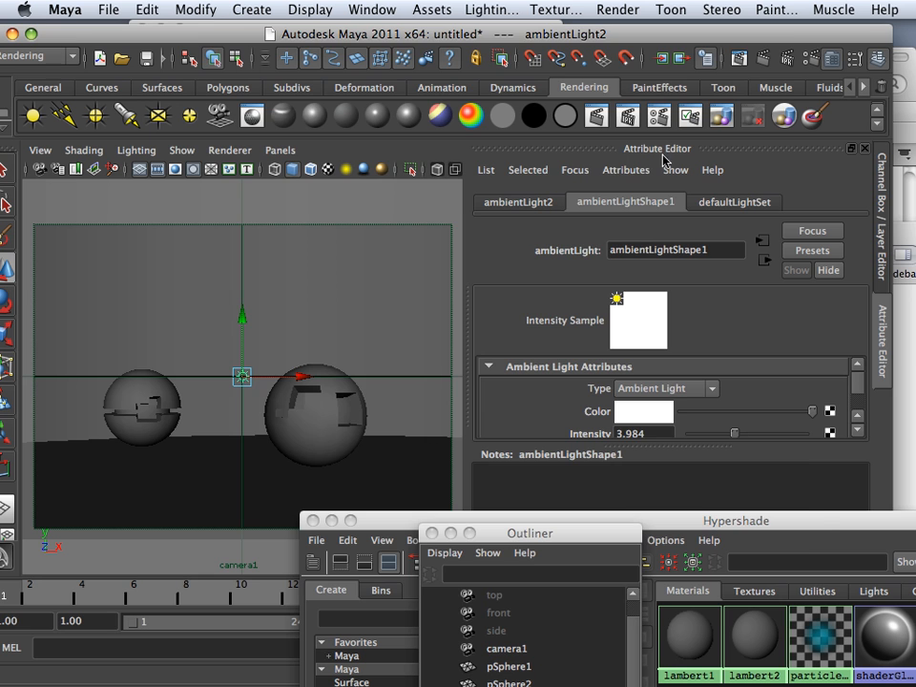
pyautogui.click(597, 116)
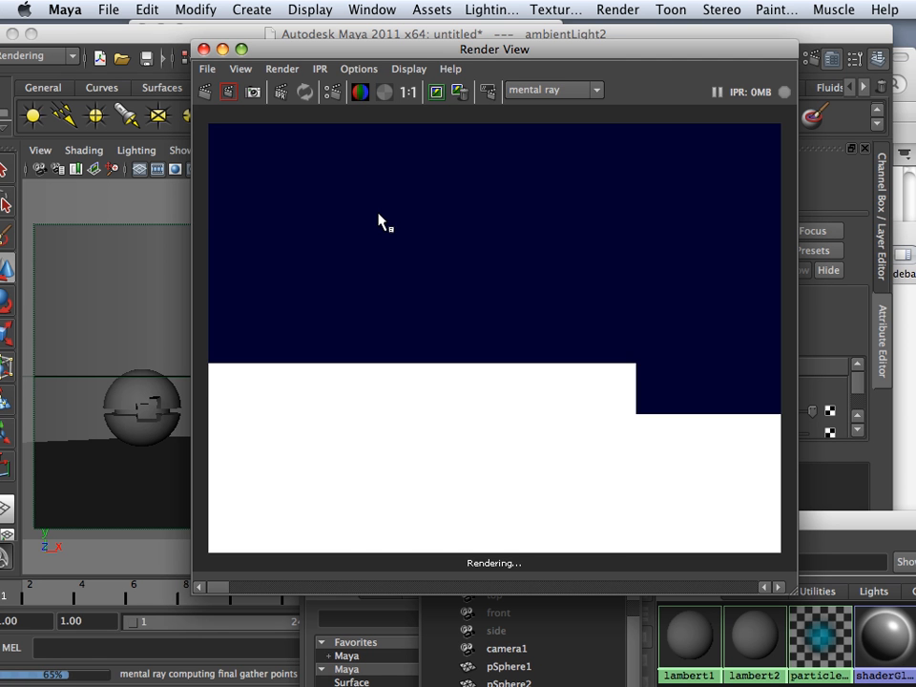
pyautogui.click(203, 49)
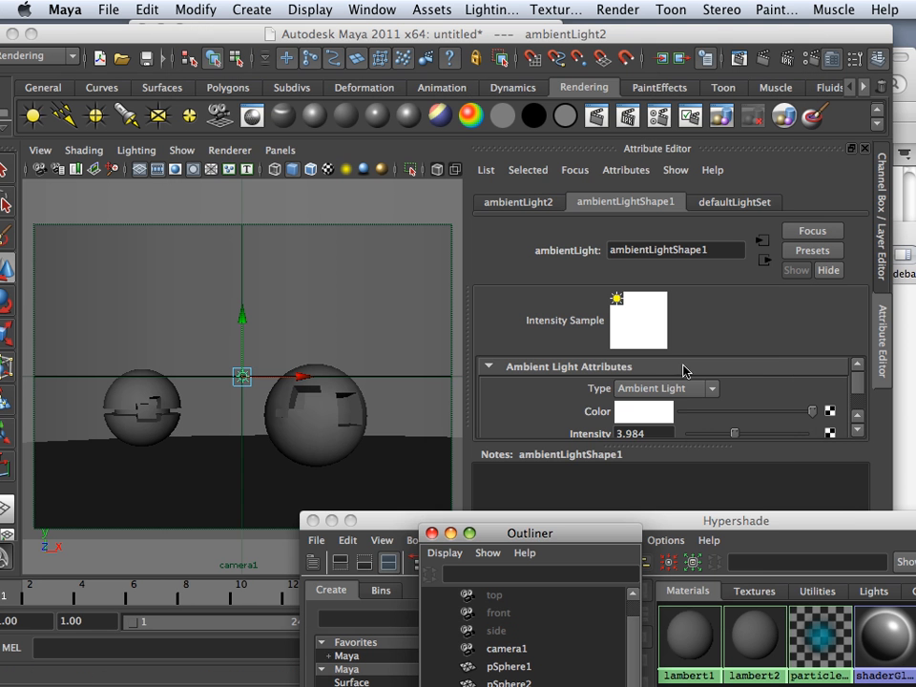
# Lower the ambient light's intensity to 1.719 and render the frame again.
pyautogui.moveTo(723, 441); pyautogui.dragTo(707, 436)
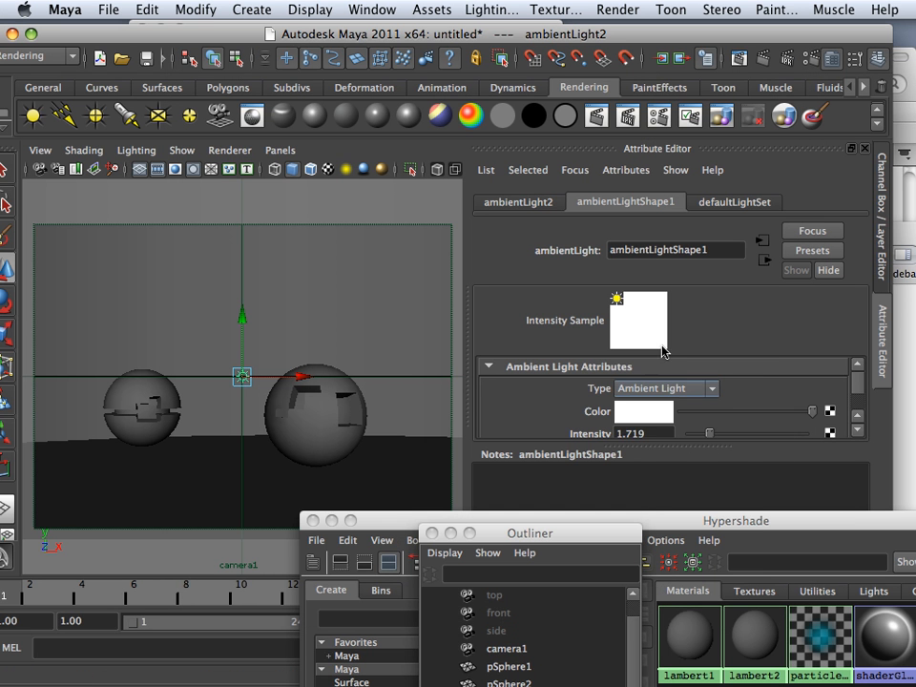
pyautogui.click(595, 117)
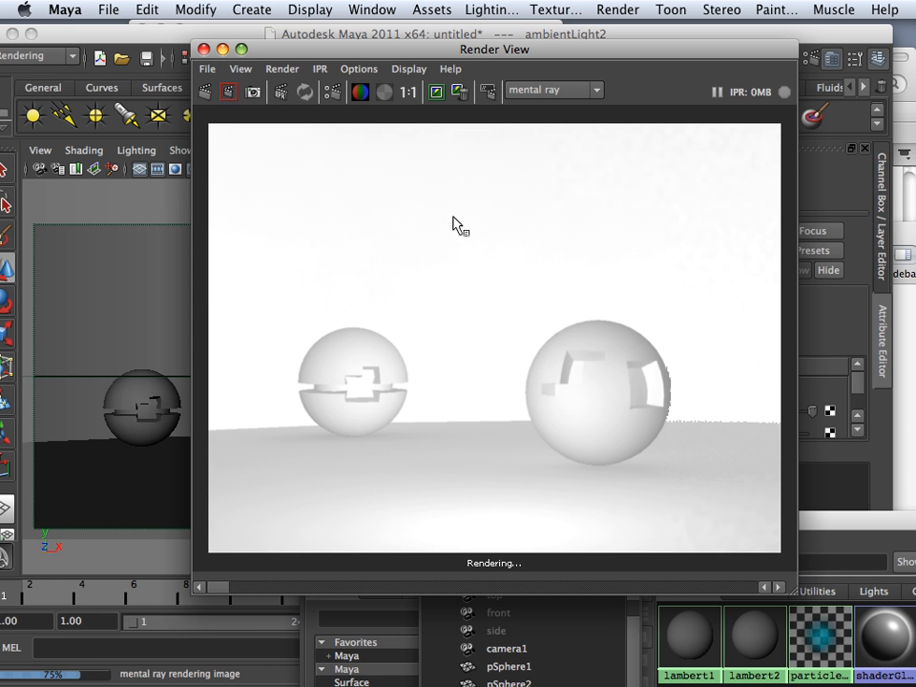
# Save the rendered image as bright.tif in the Desktop's renderpass test folder, replacing the existing file.
pyautogui.click(207, 70)
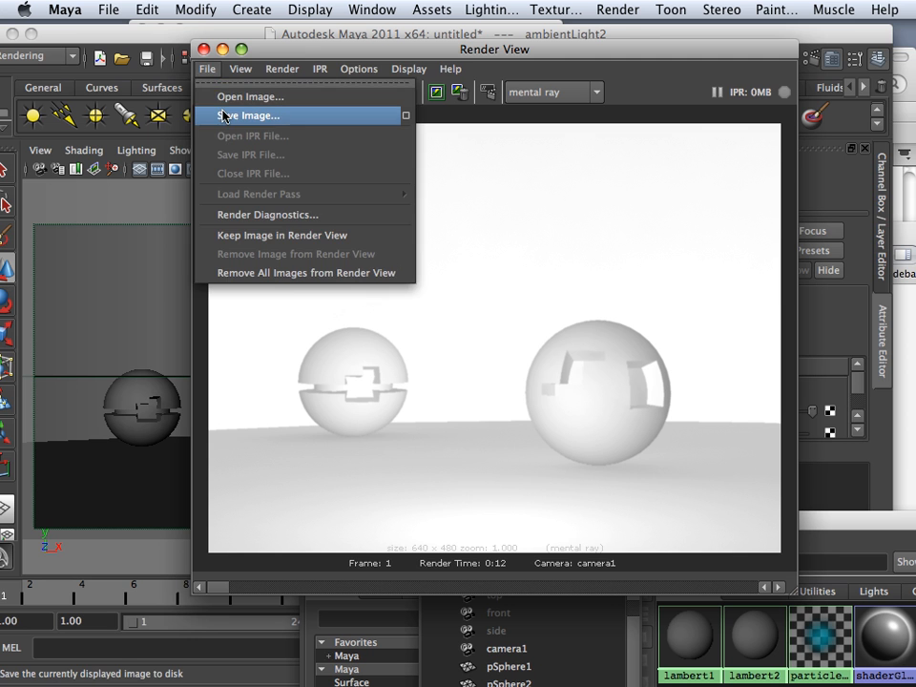
pyautogui.click(227, 117)
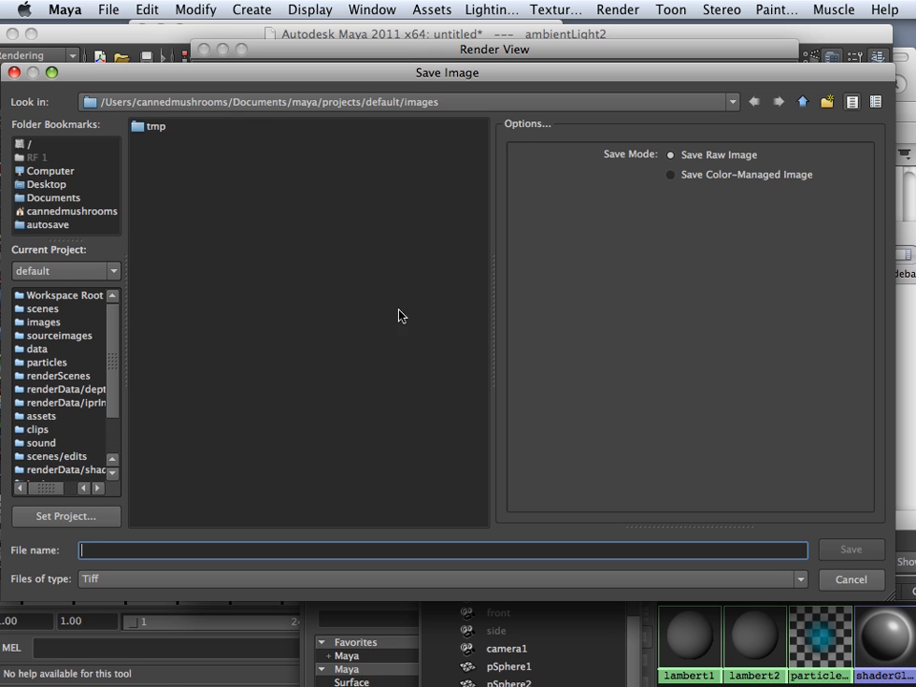
pyautogui.click(57, 187)
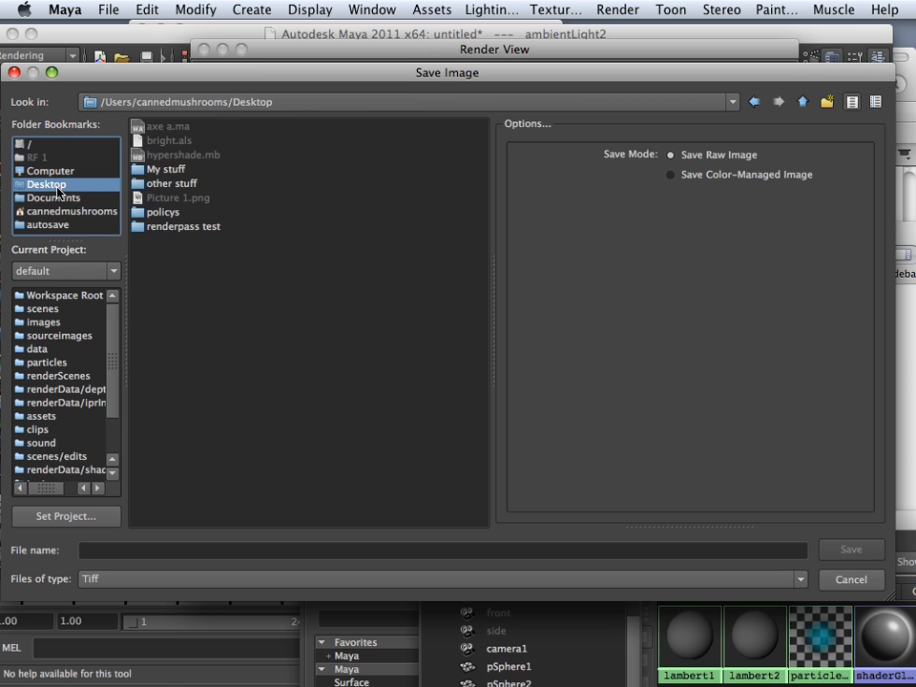
pyautogui.click(179, 230)
pyautogui.doubleClick(190, 229)
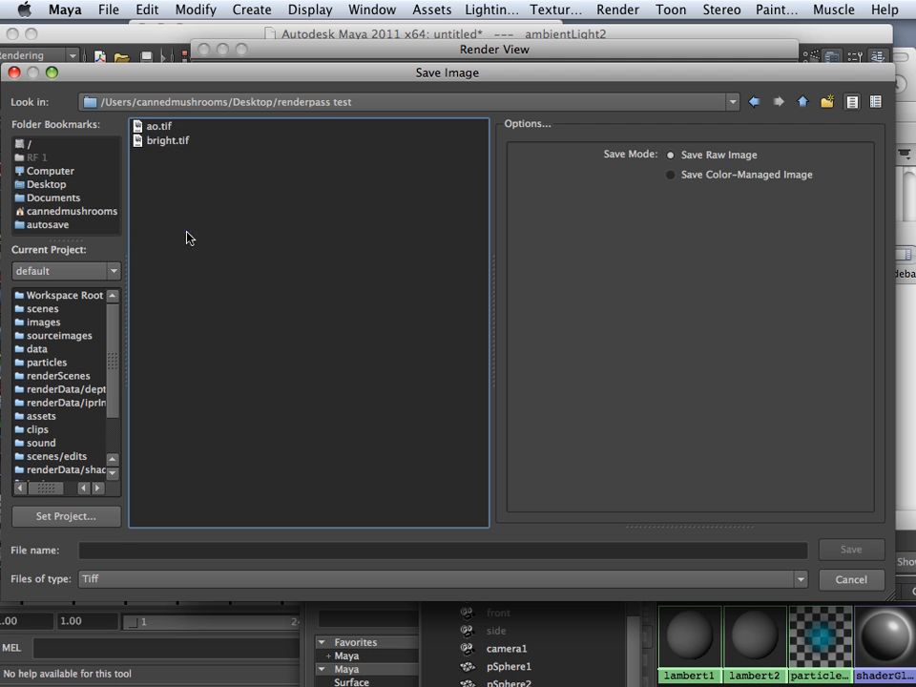
pyautogui.click(160, 140)
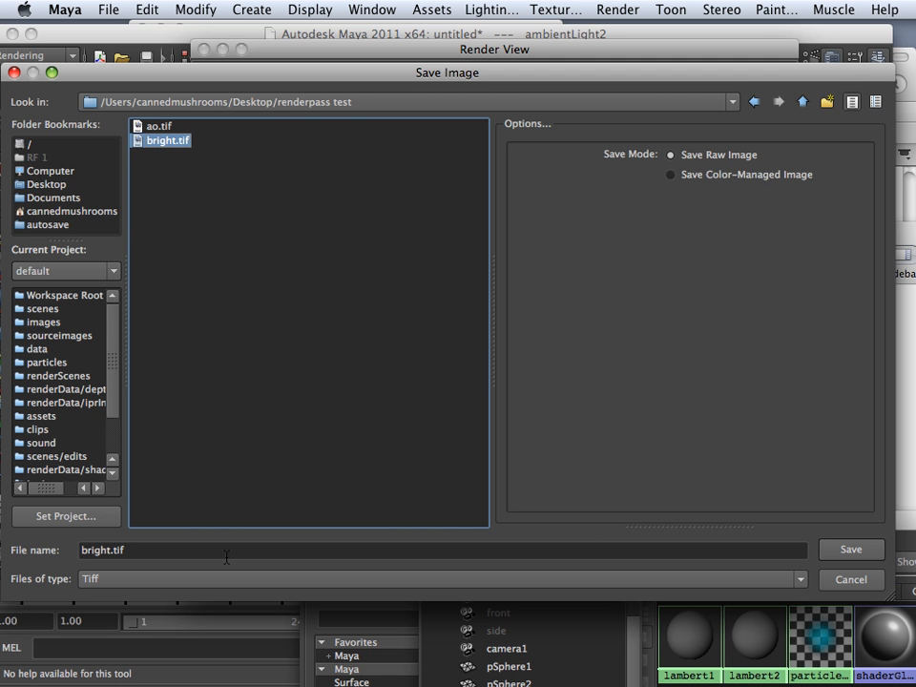
pyautogui.click(857, 548)
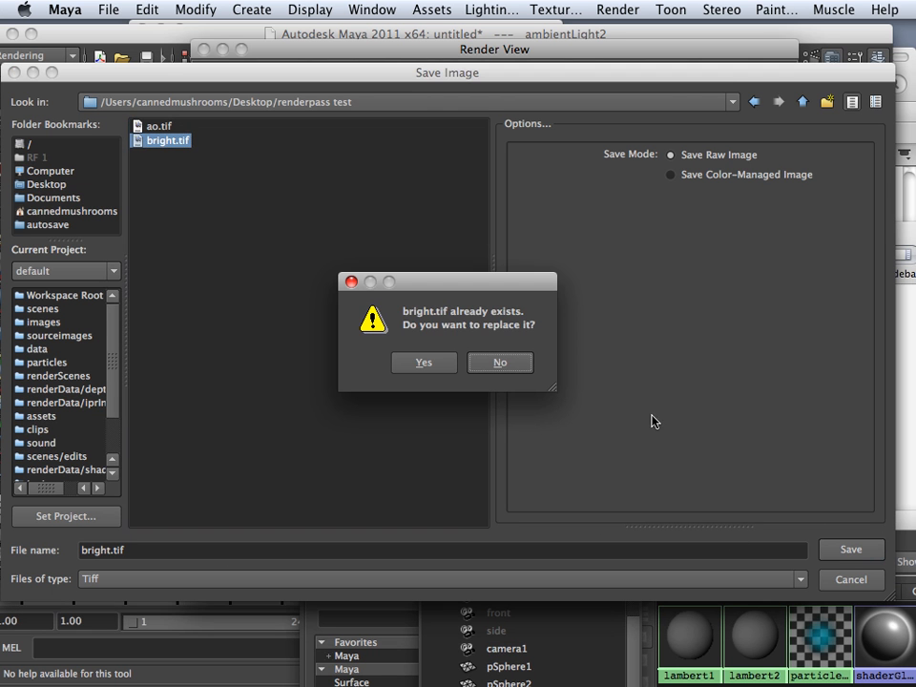
pyautogui.click(412, 366)
pyautogui.click(453, 372)
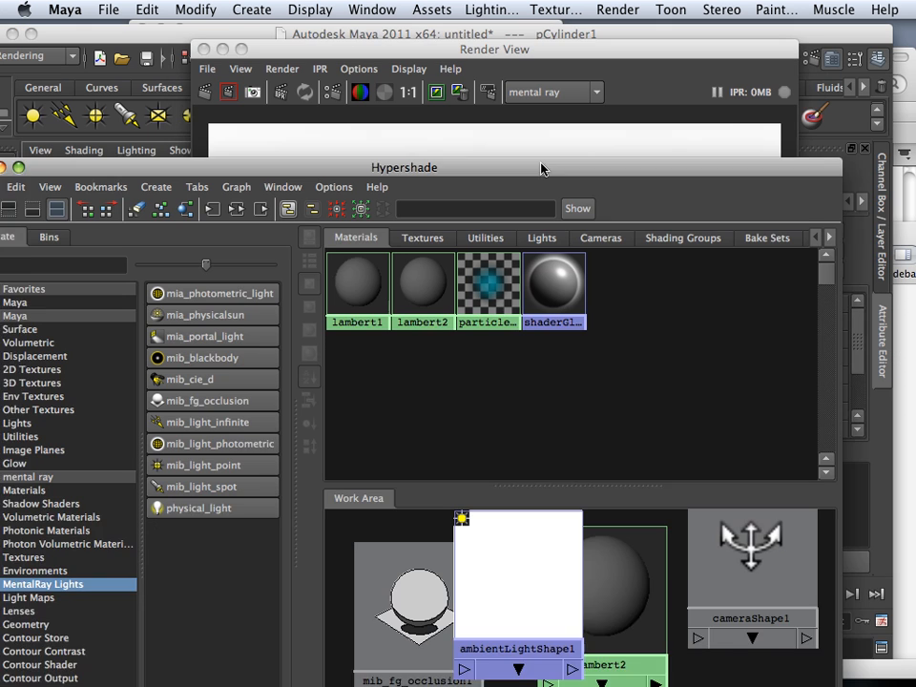
# Graph the lambert2 material's shading network in the Hypershade and add a mib_fg_occlusion light node beside it.
pyautogui.moveTo(574, 176); pyautogui.dragTo(574, 55)
pyautogui.moveTo(548, 474); pyautogui.dragTo(589, 497)
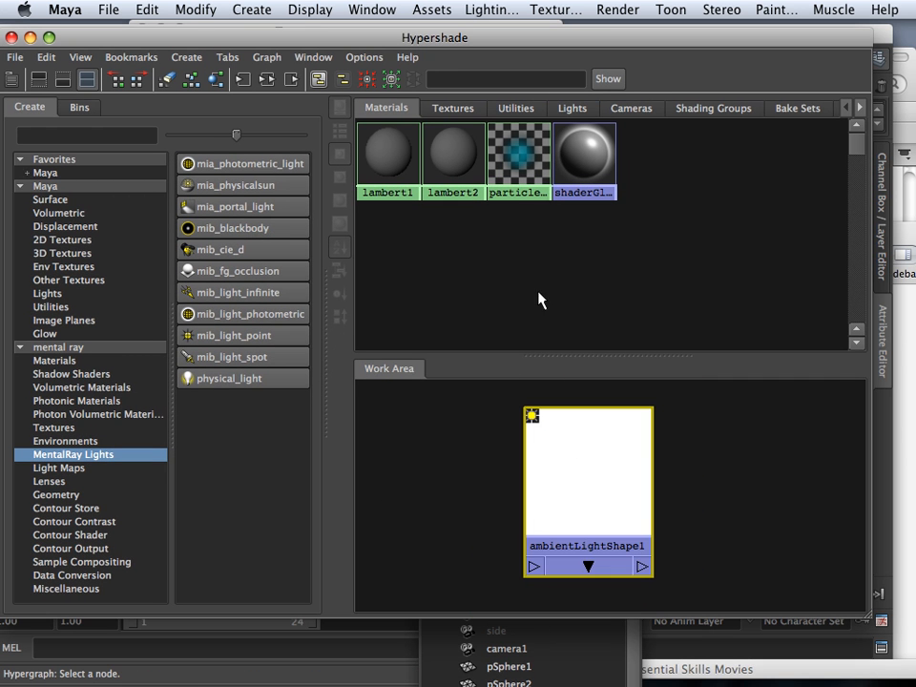
pyautogui.click(462, 155)
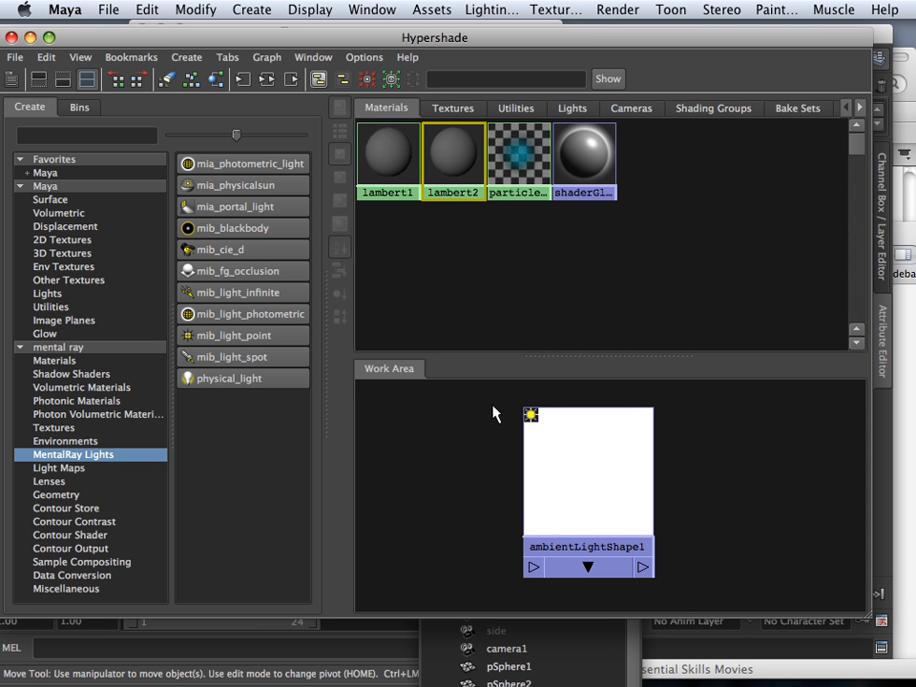
pyautogui.click(267, 80)
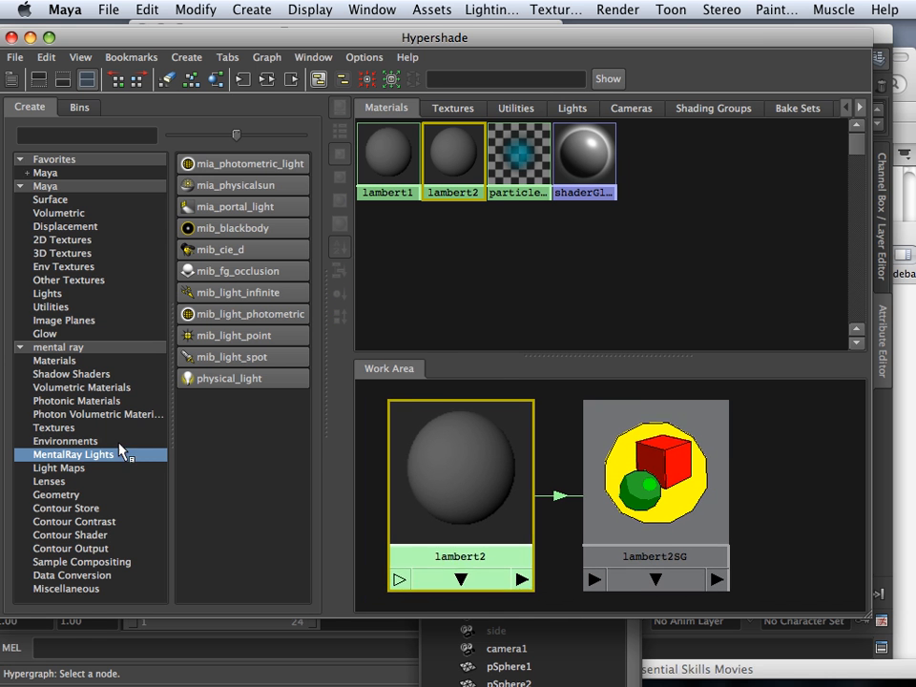
pyautogui.click(57, 414)
pyautogui.click(48, 427)
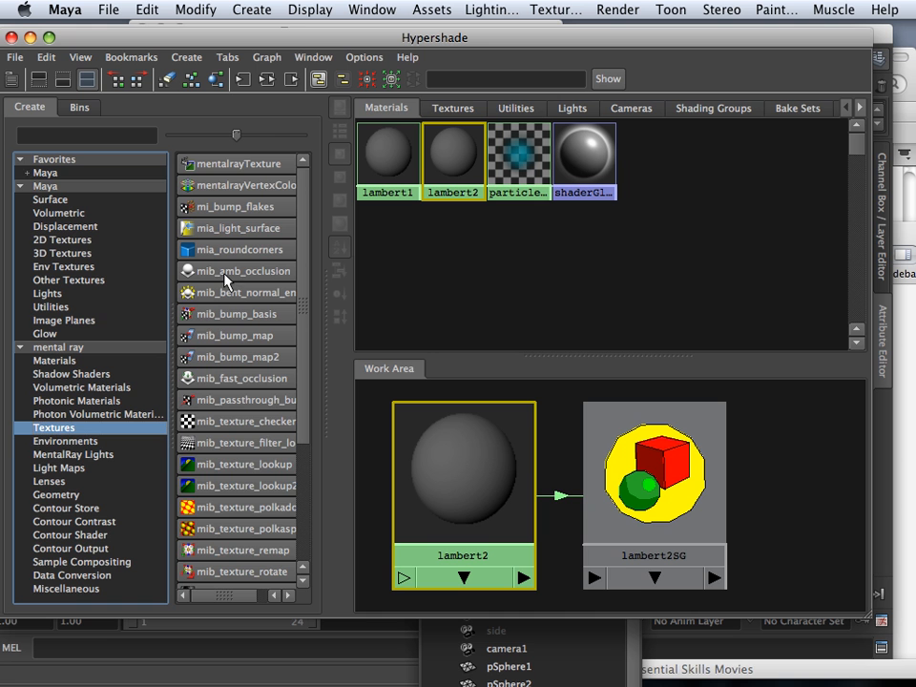
pyautogui.click(75, 455)
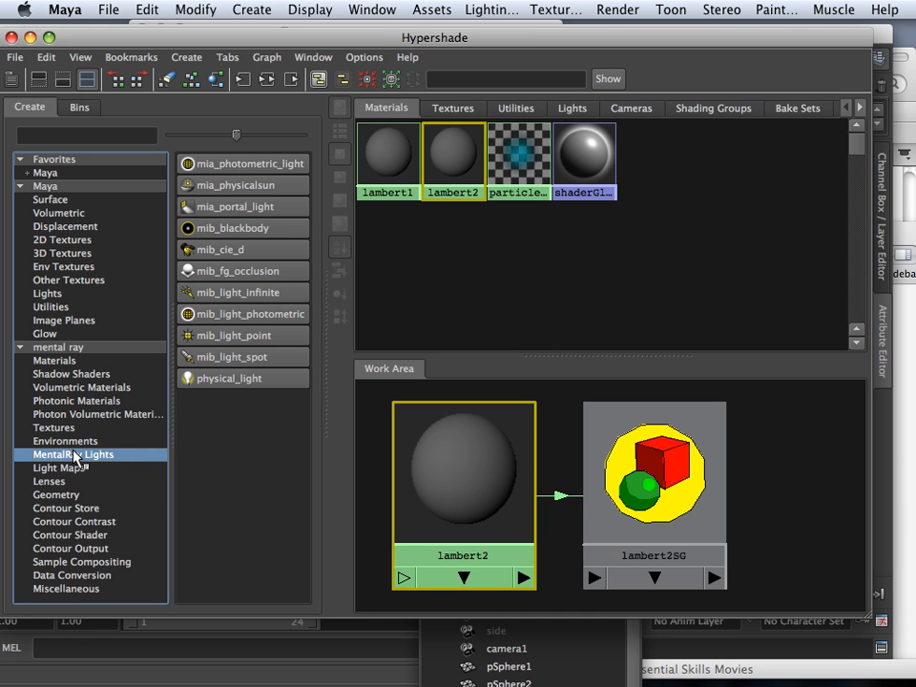
pyautogui.moveTo(206, 274); pyautogui.dragTo(814, 522, button='middle')
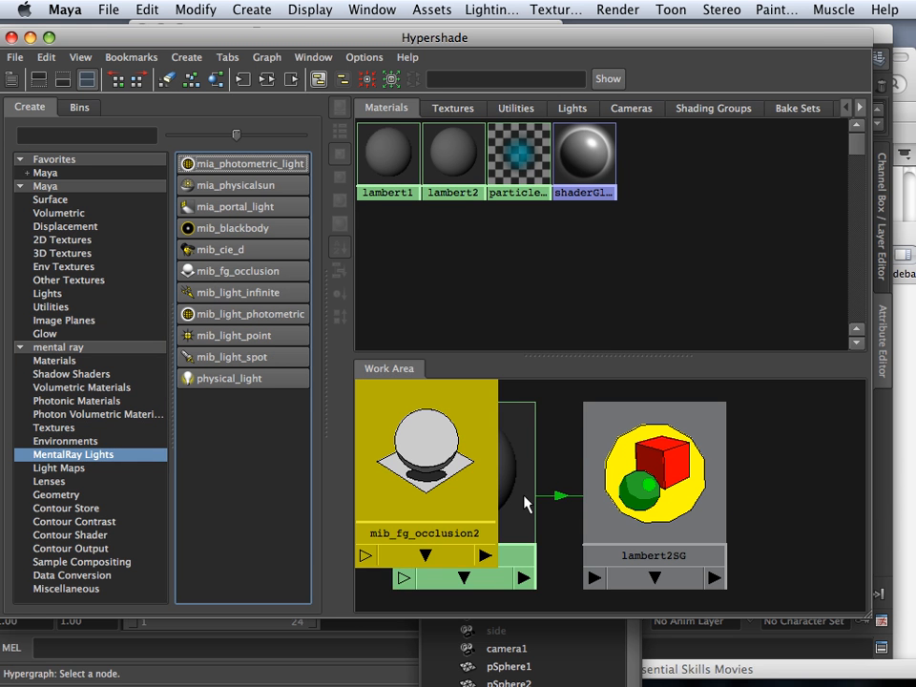
# Spread out the shading network nodes and connect mib_fg_occlusion2 to lambert2's incandescence.
pyautogui.moveTo(526, 501); pyautogui.dragTo(743, 498, button='middle')
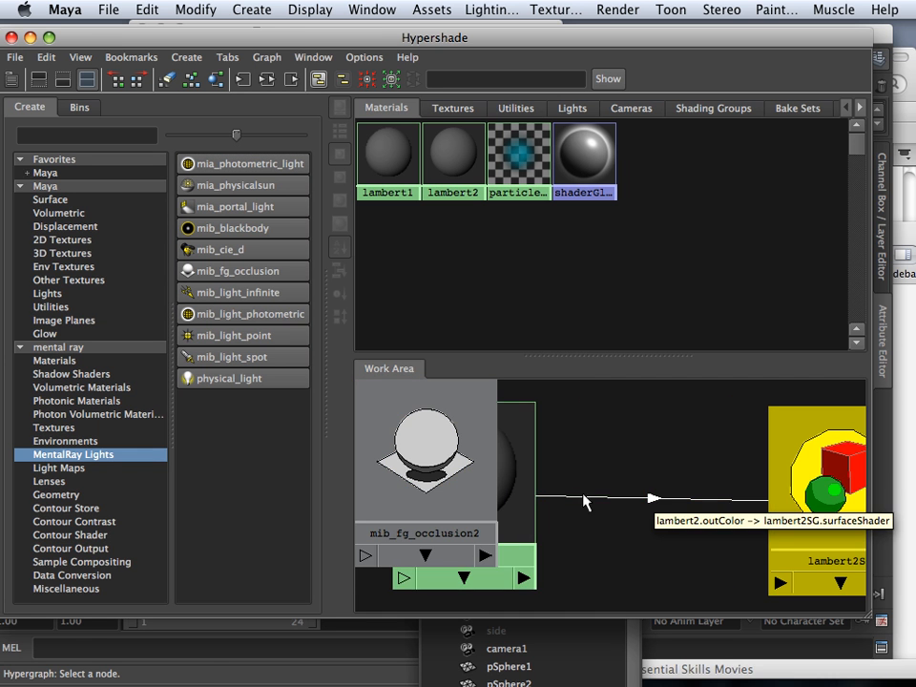
pyautogui.moveTo(528, 483); pyautogui.dragTo(715, 485)
pyautogui.moveTo(451, 480); pyautogui.dragTo(659, 495, button='middle')
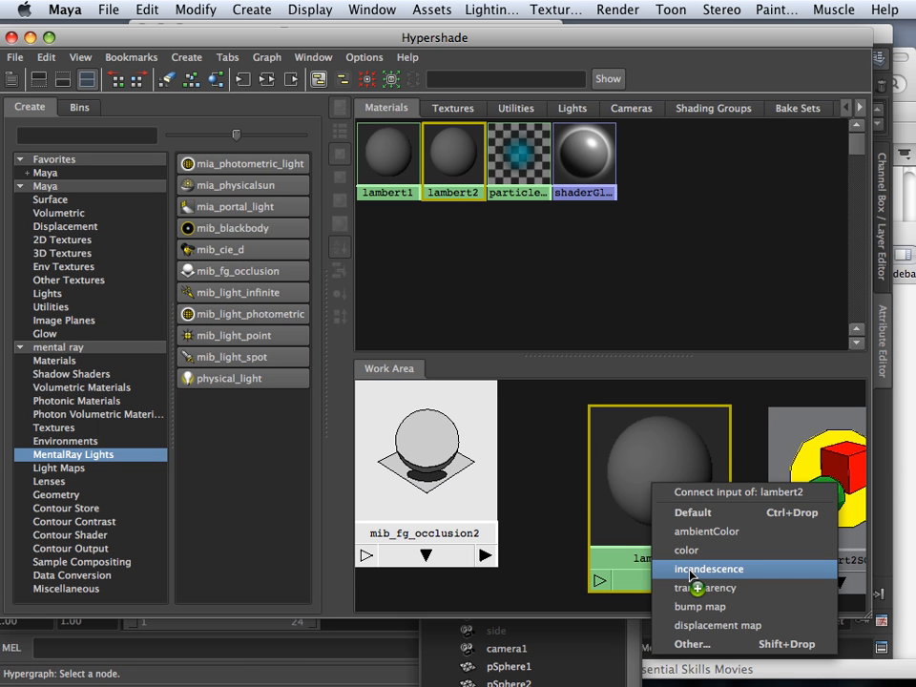
pyautogui.click(679, 569)
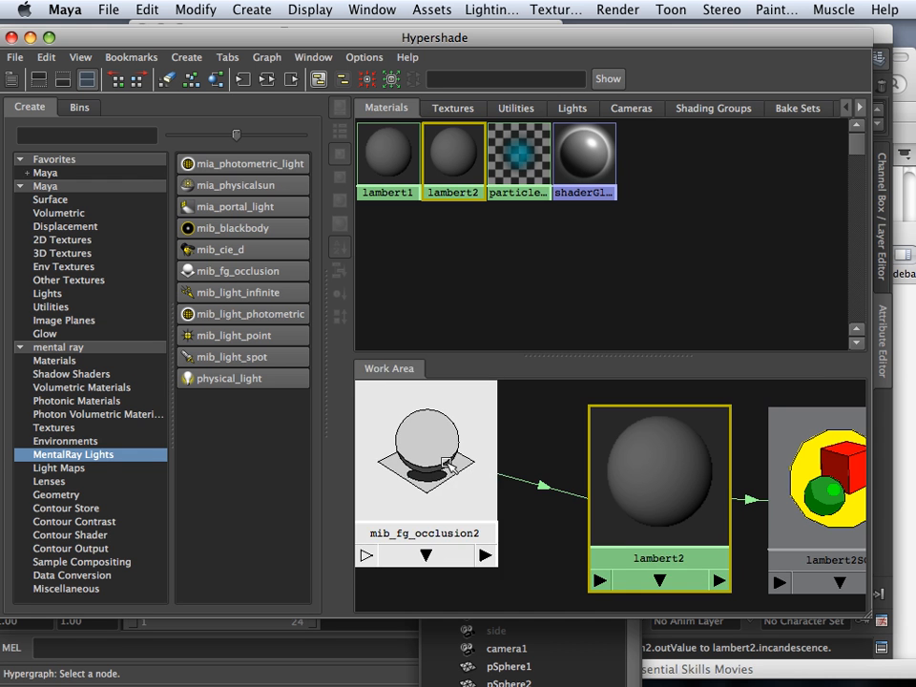
pyautogui.moveTo(435, 449); pyautogui.dragTo(480, 478)
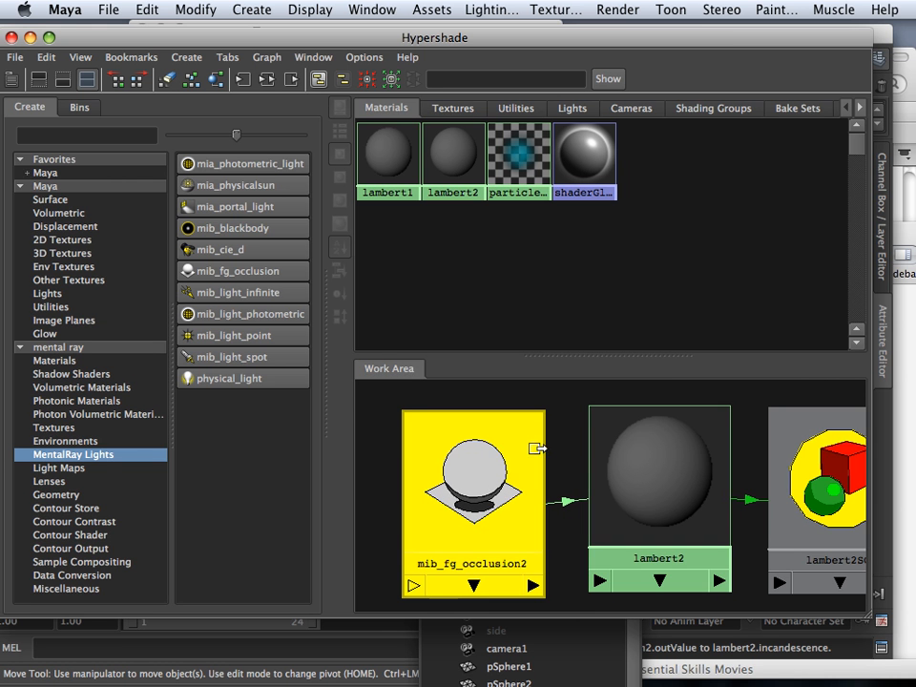
# Review the mental ray feature and quality render settings, and render frame 1 with the occlusion node connected.
pyautogui.moveTo(207, 37); pyautogui.dragTo(180, 430)
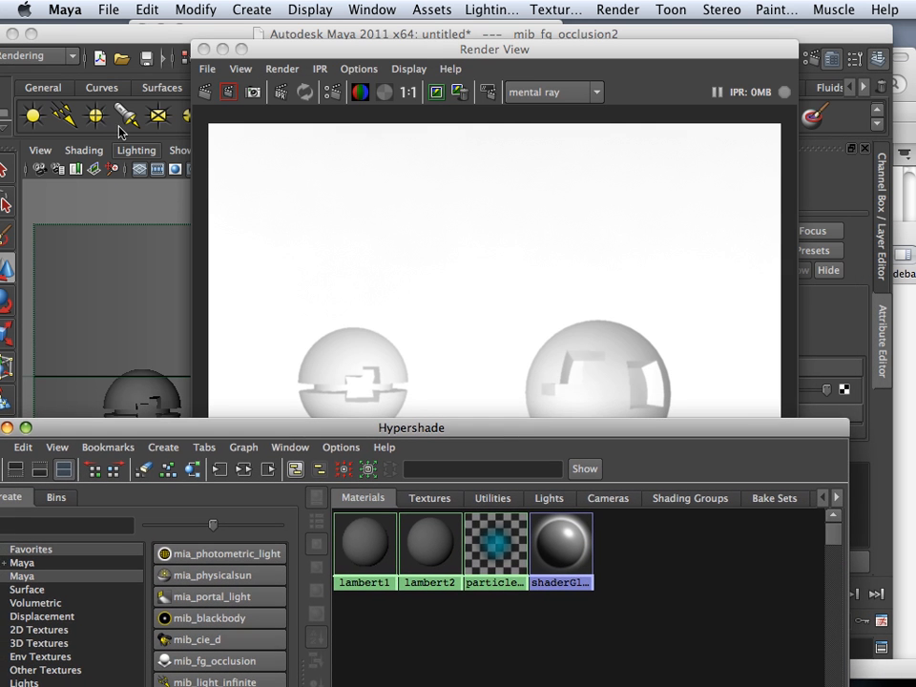
pyautogui.click(200, 48)
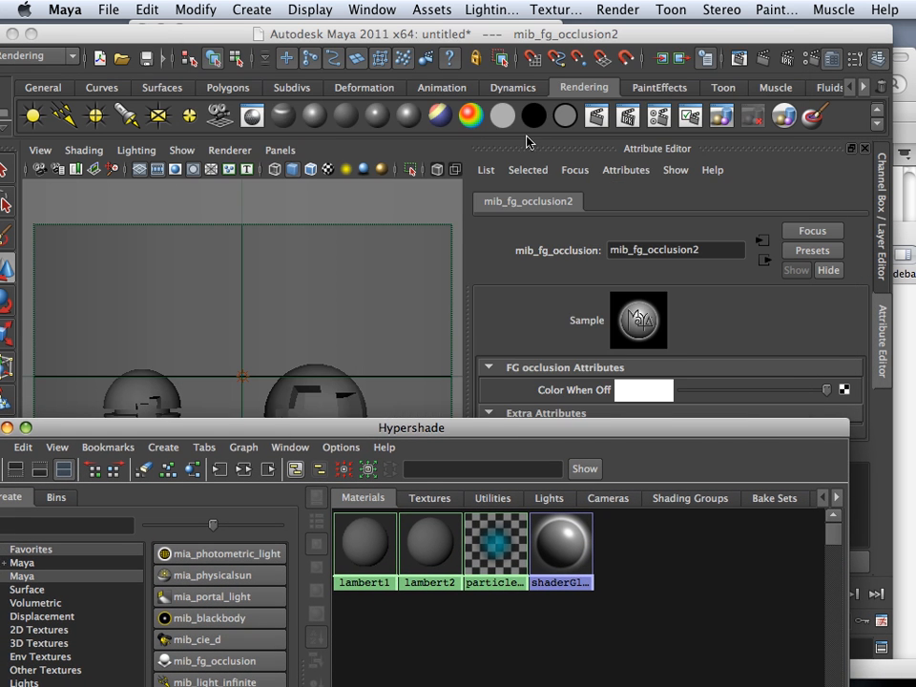
pyautogui.click(655, 119)
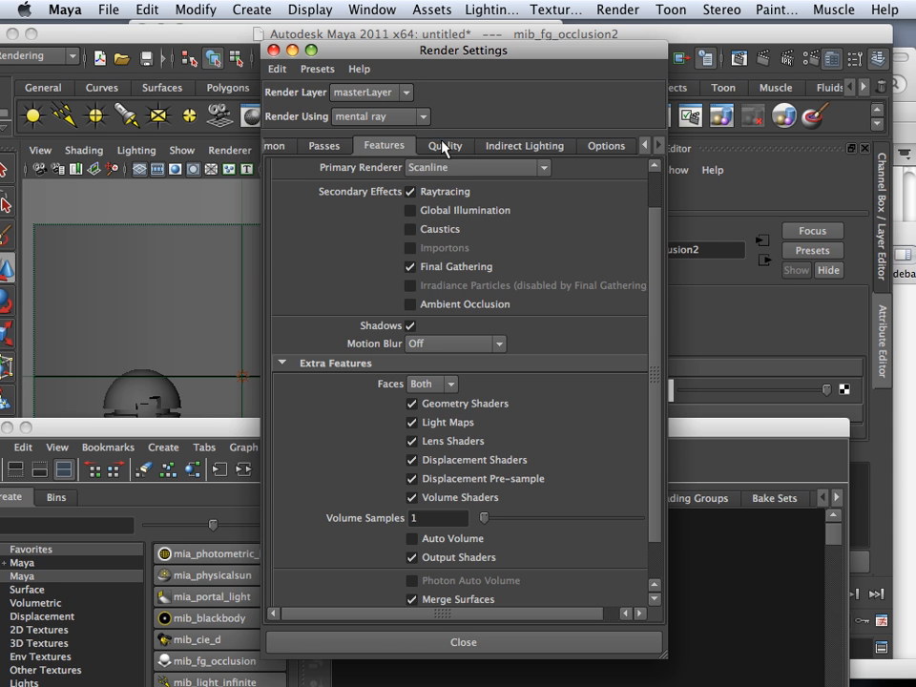
pyautogui.click(337, 148)
pyautogui.click(383, 148)
pyautogui.click(442, 145)
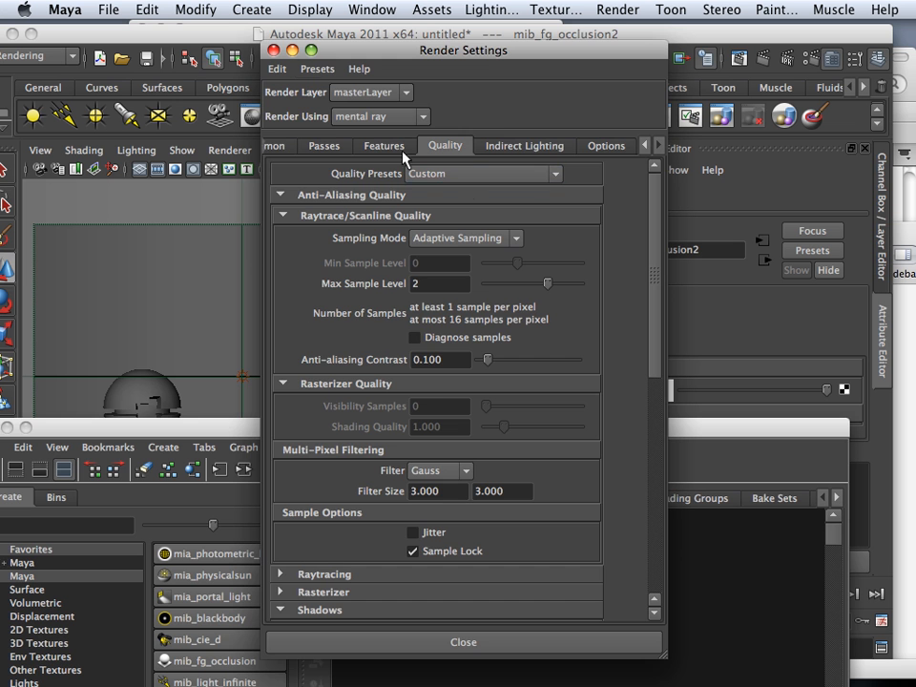
pyautogui.click(274, 49)
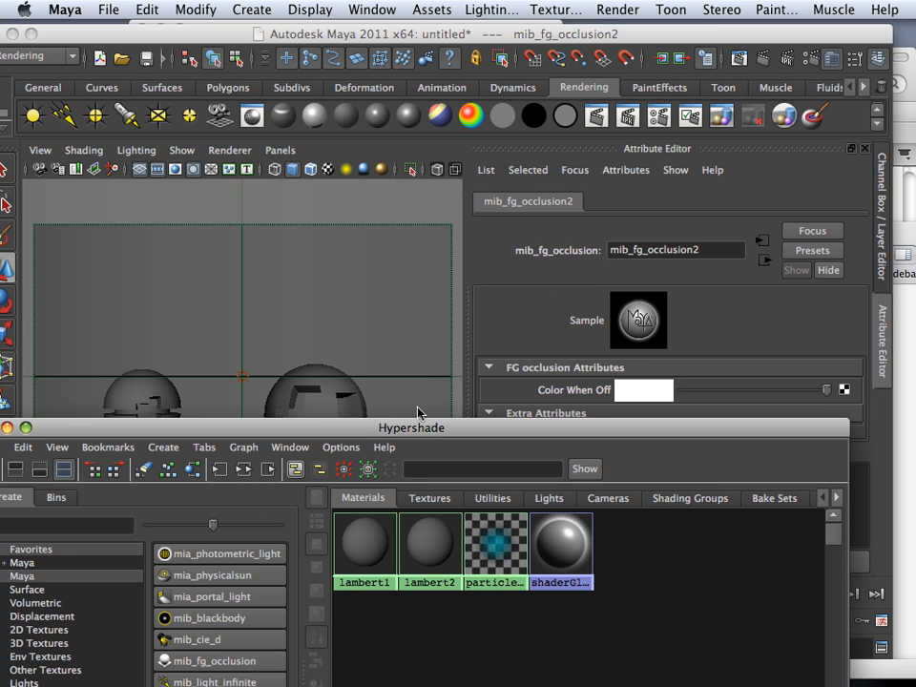
pyautogui.moveTo(416, 427); pyautogui.dragTo(812, 450)
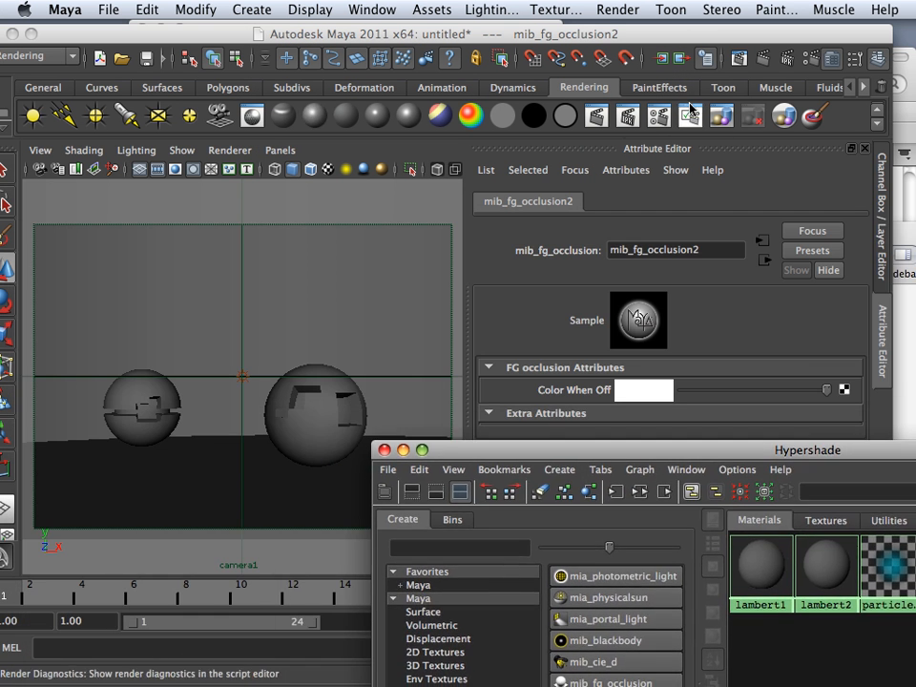
pyautogui.click(594, 118)
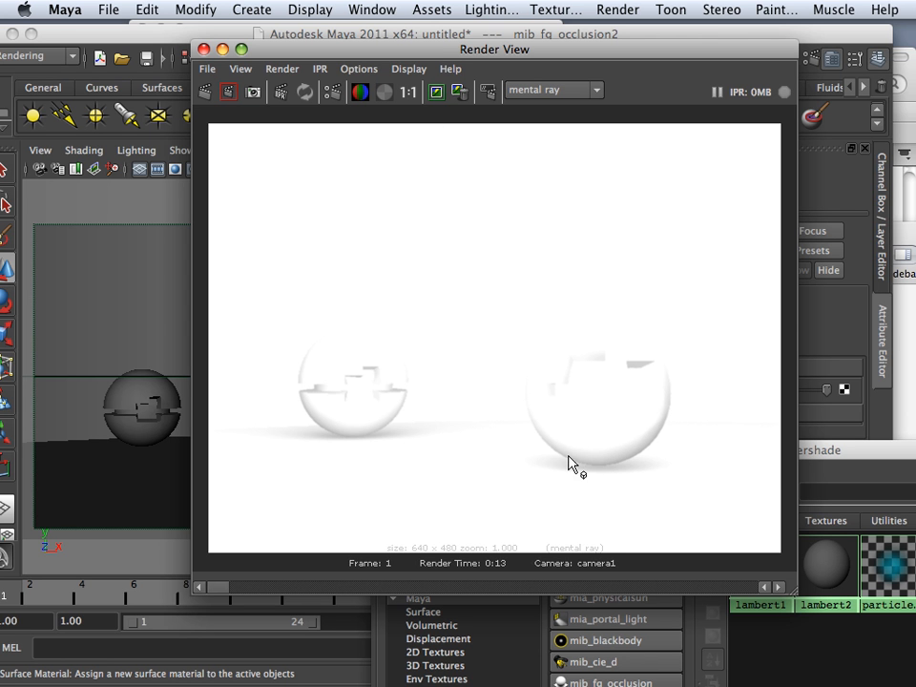
# Save the occlusion render as ao.tif in the Desktop's renderpass test folder, replacing the existing file.
pyautogui.rightClick(335, 237)
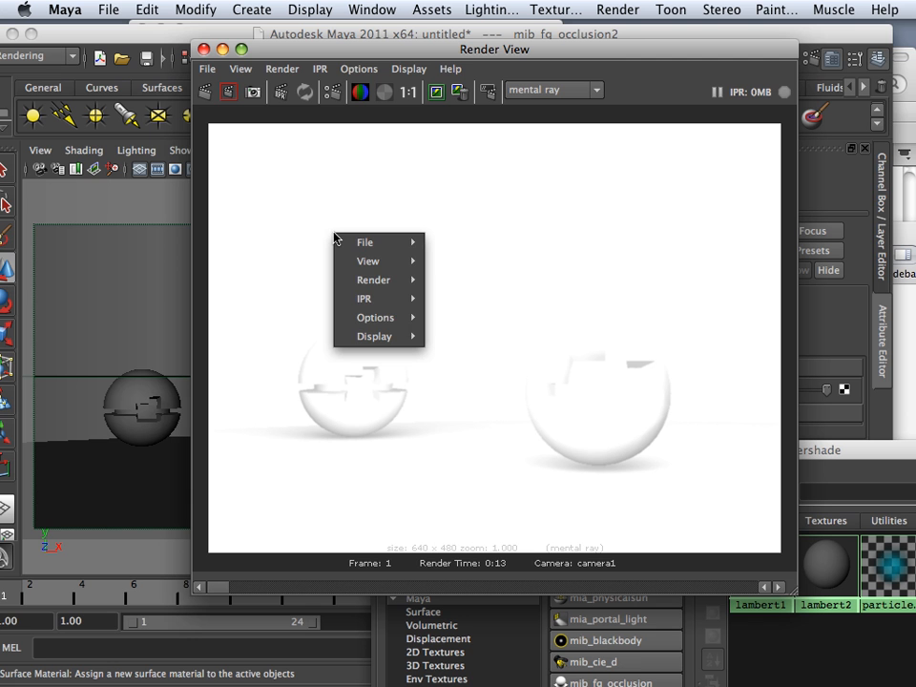
pyautogui.click(208, 74)
pyautogui.click(207, 69)
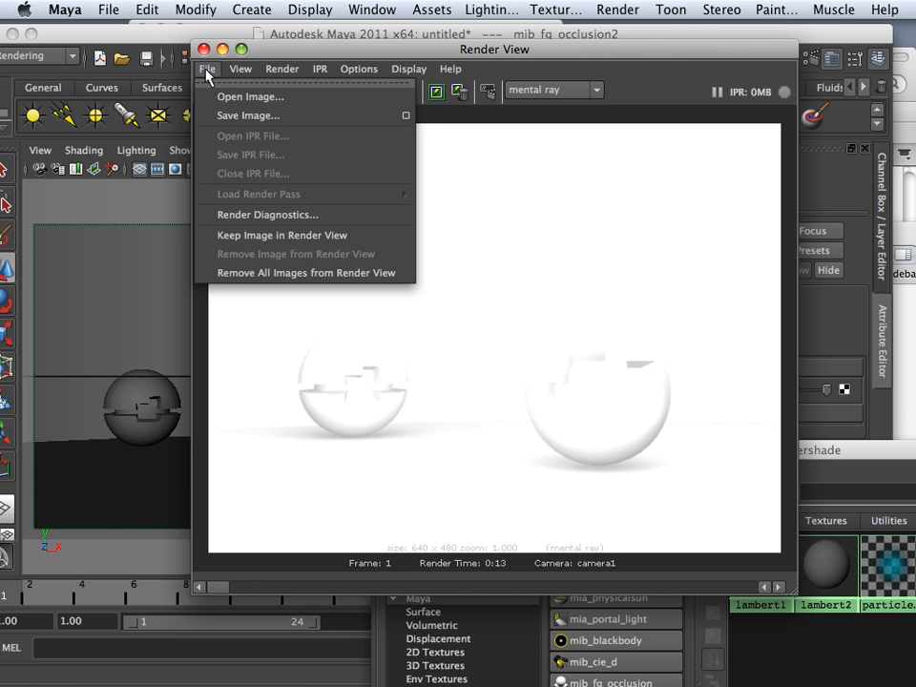
pyautogui.click(241, 115)
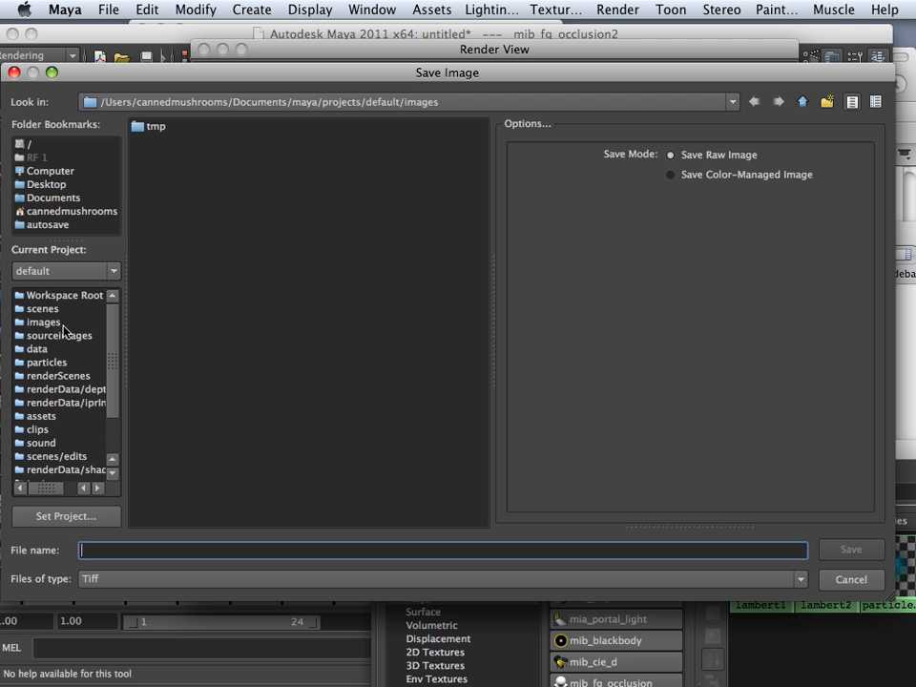
pyautogui.click(46, 184)
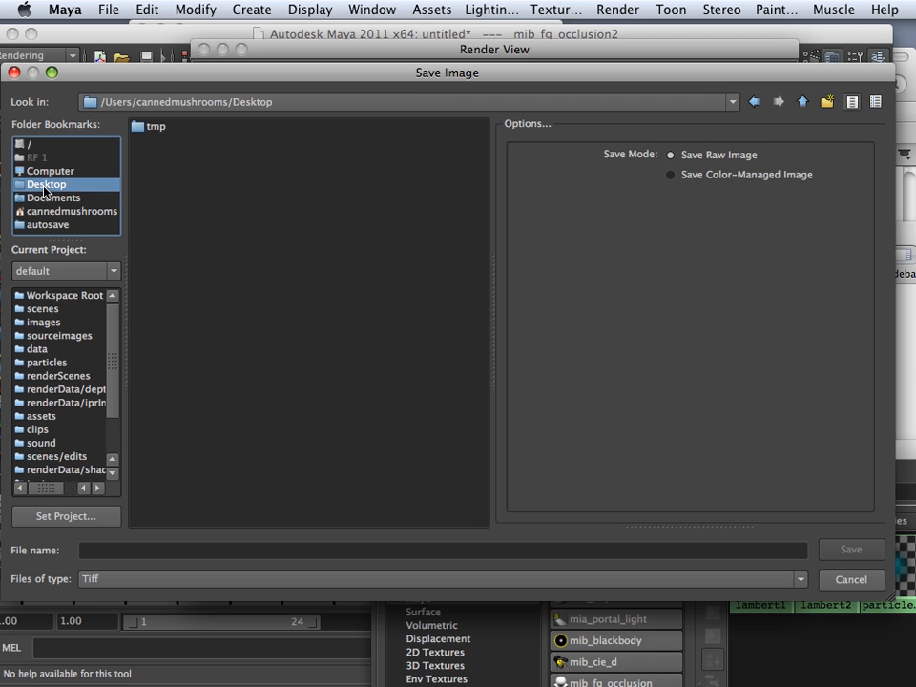
pyautogui.doubleClick(184, 229)
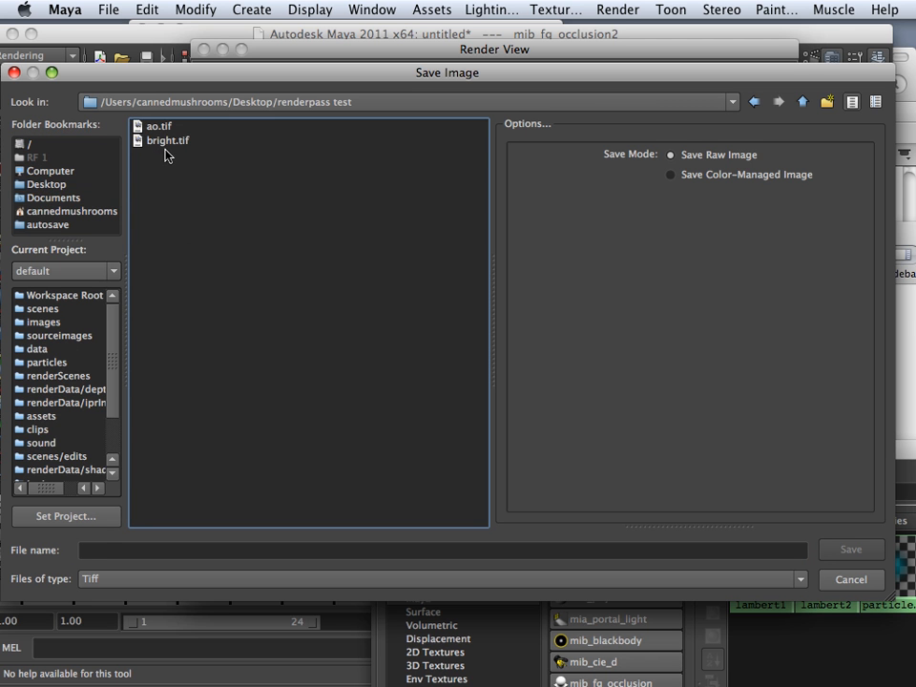
pyautogui.click(154, 127)
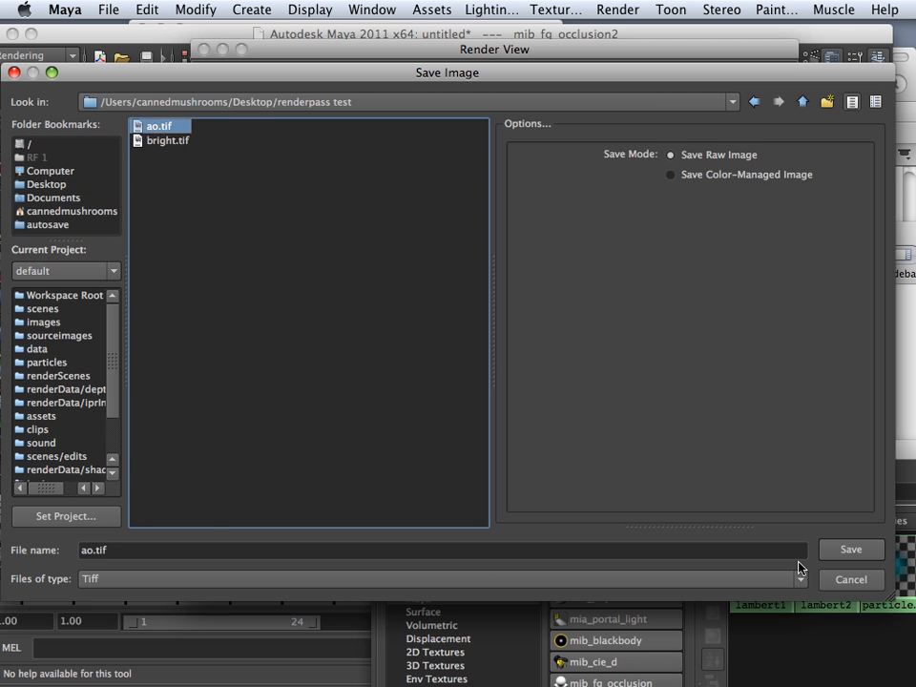
pyautogui.click(850, 550)
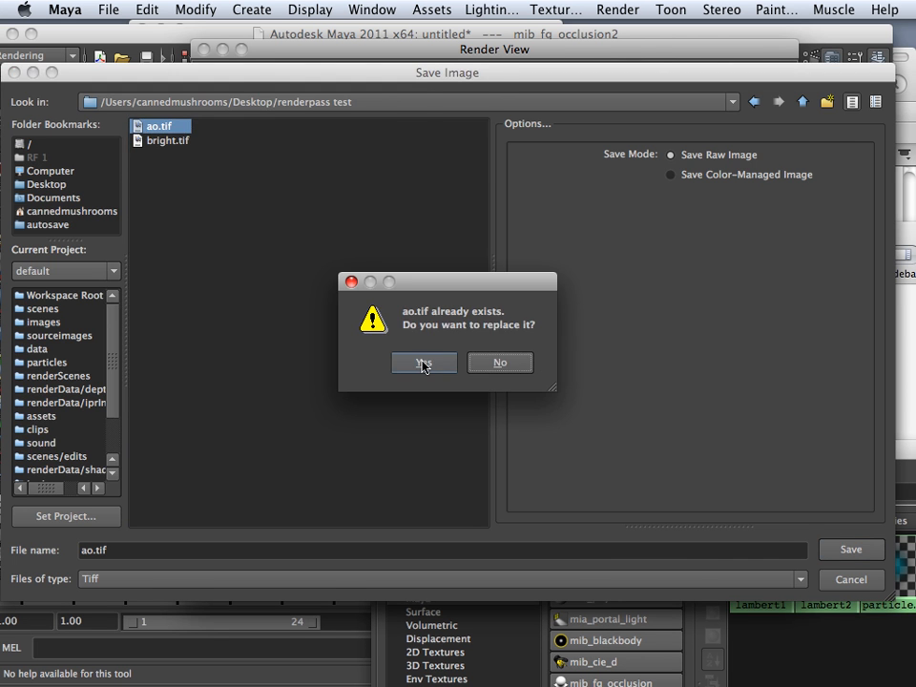
pyautogui.click(422, 363)
pyautogui.click(436, 369)
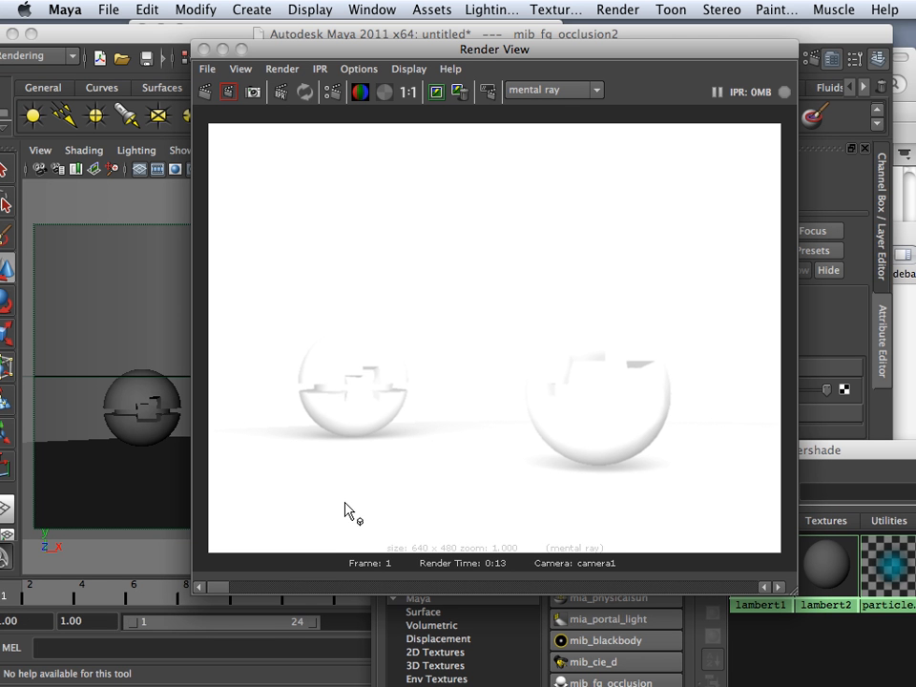
# Connect mib_fg_occlusion2 to lambert2's color and bring the Render View back in front of the Hypershade.
pyautogui.moveTo(808, 451); pyautogui.dragTo(355, 72)
pyautogui.click(434, 520)
pyautogui.moveTo(434, 520); pyautogui.dragTo(630, 496, button='middle')
pyautogui.click(661, 553)
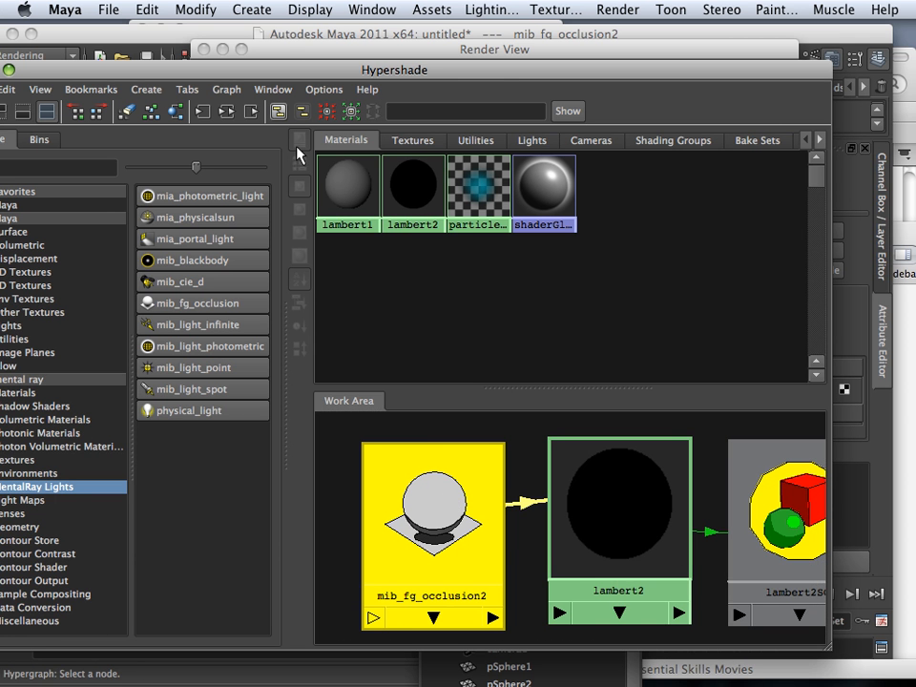
pyautogui.moveTo(283, 69); pyautogui.dragTo(392, 352)
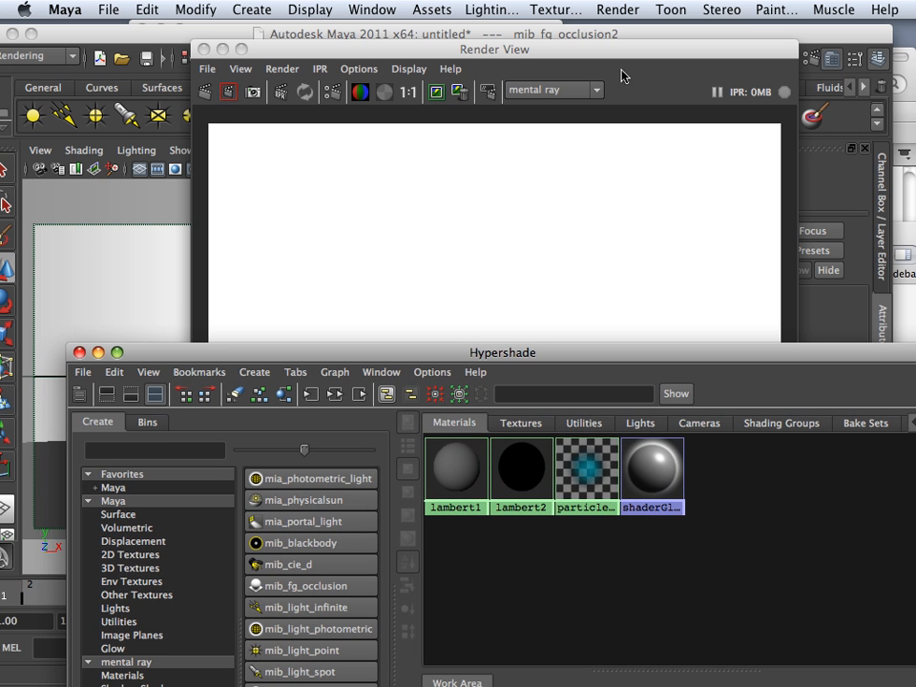
pyautogui.moveTo(325, 56); pyautogui.dragTo(366, 157)
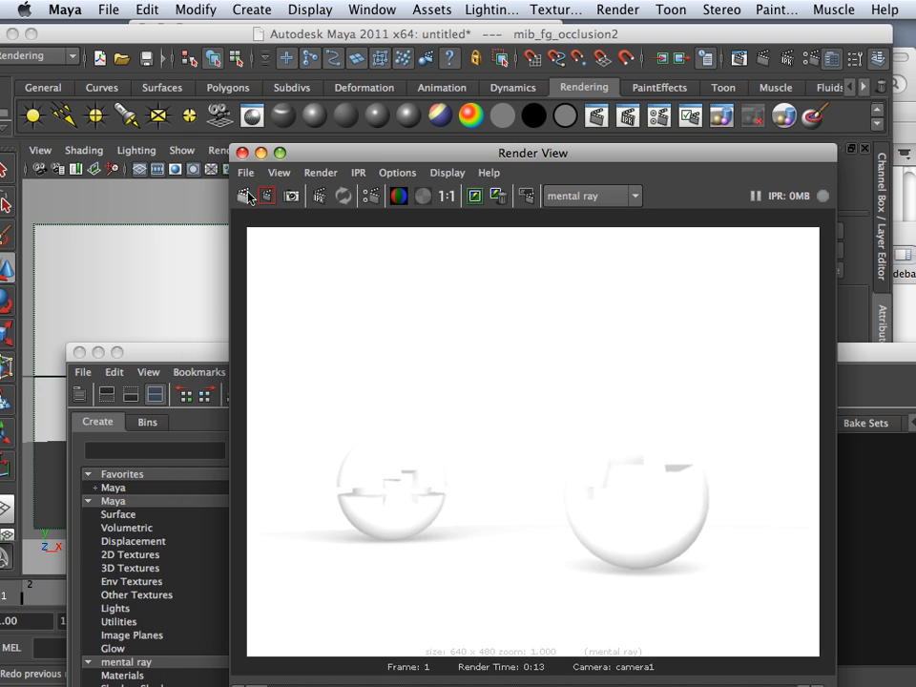
# Render the current frame and save the image as ao2.tif in the Desktop's renderpass test folder.
pyautogui.click(277, 196)
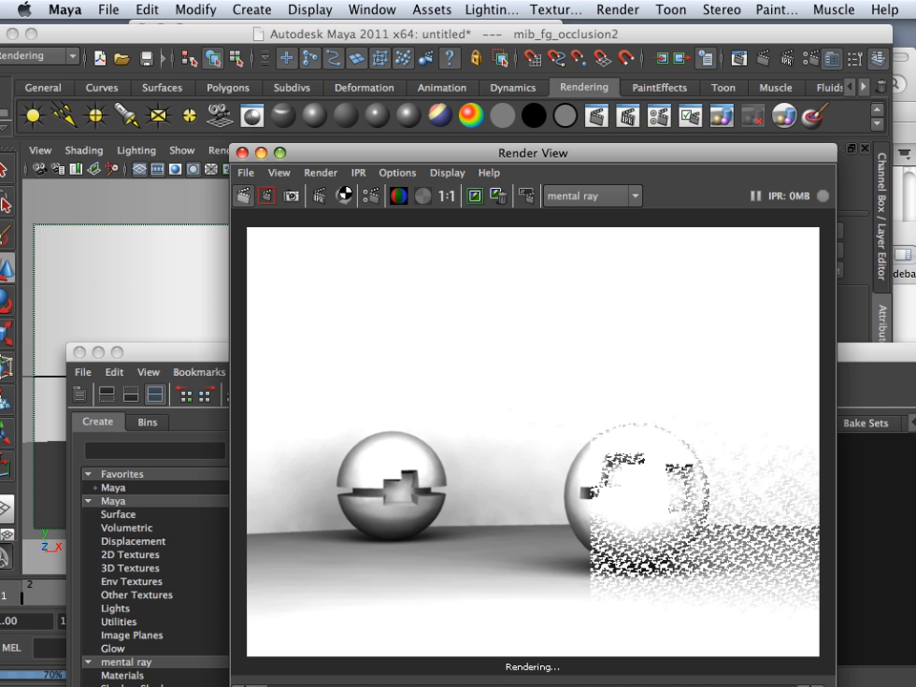
pyautogui.click(256, 176)
pyautogui.click(272, 218)
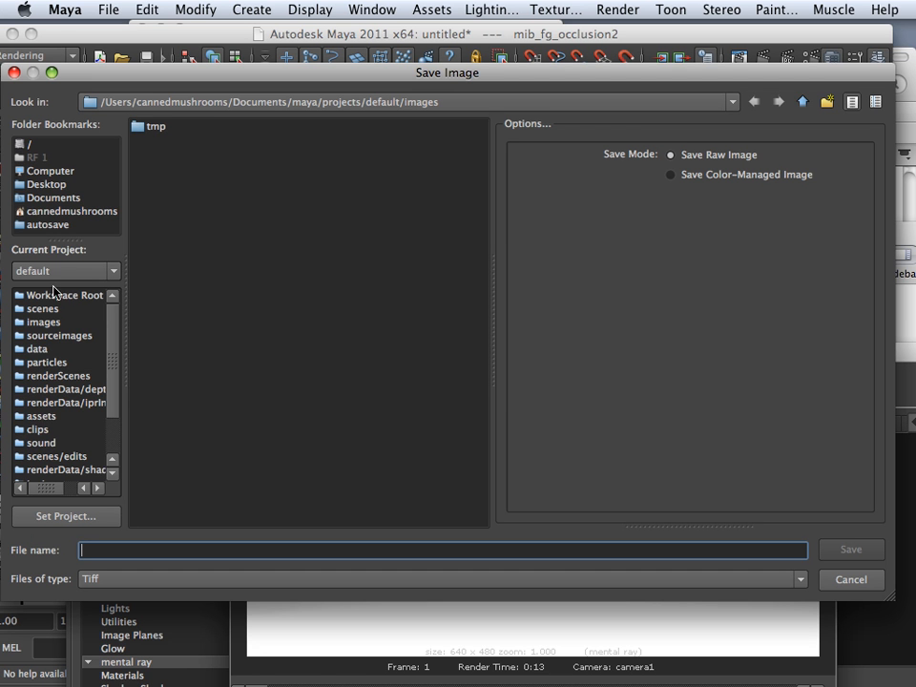
pyautogui.click(42, 188)
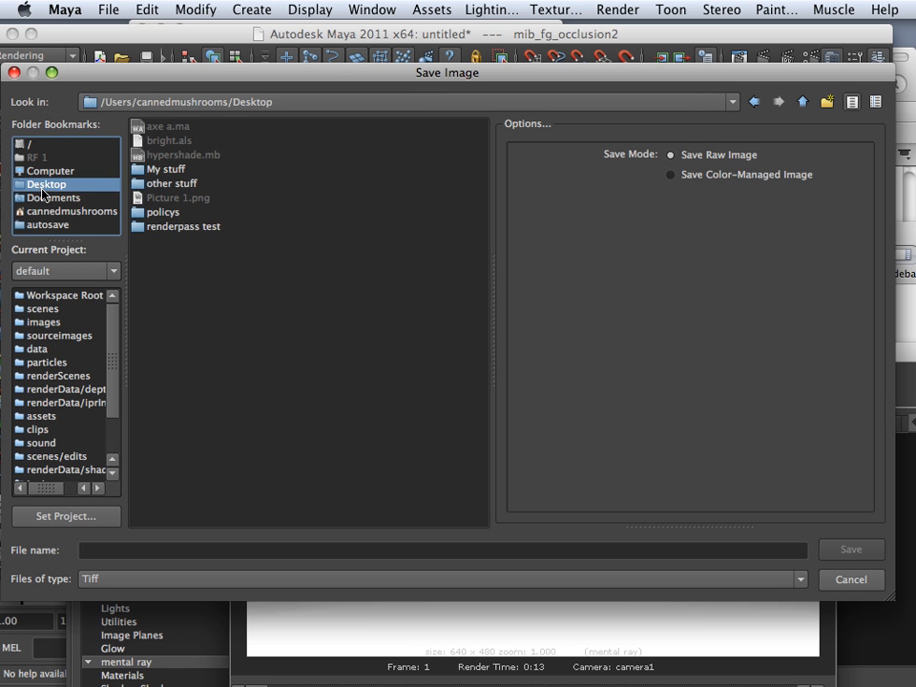
pyautogui.click(155, 227)
pyautogui.doubleClick(156, 227)
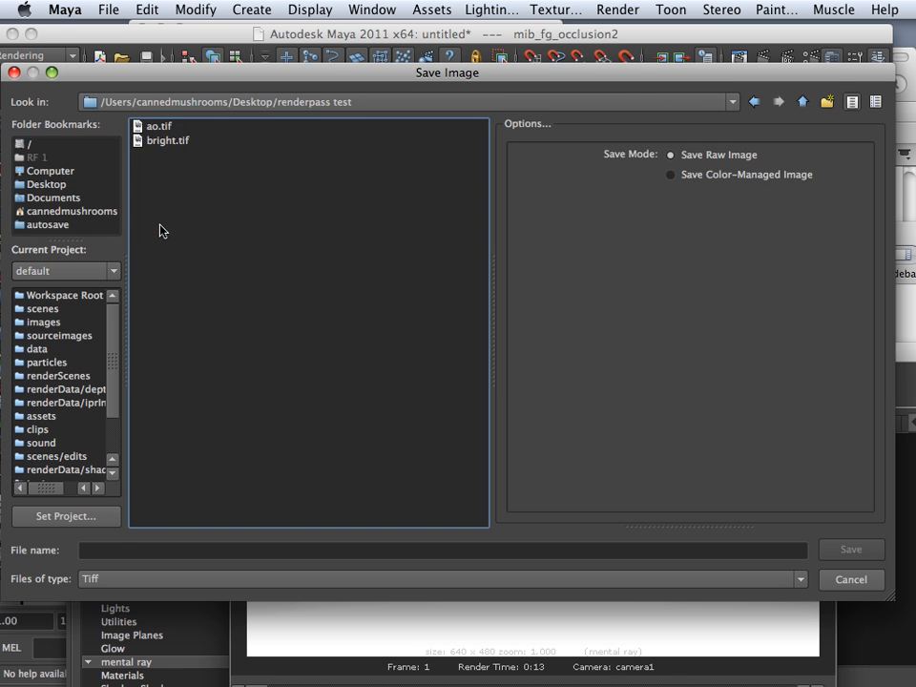
pyautogui.click(153, 140)
pyautogui.click(143, 126)
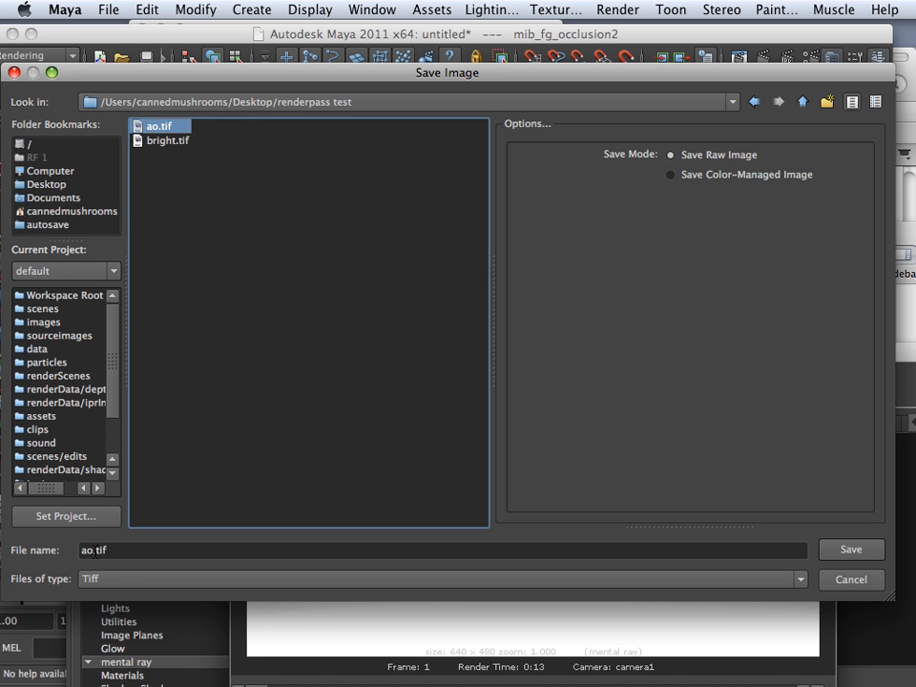
pyautogui.click(91, 550)
pyautogui.write('2')
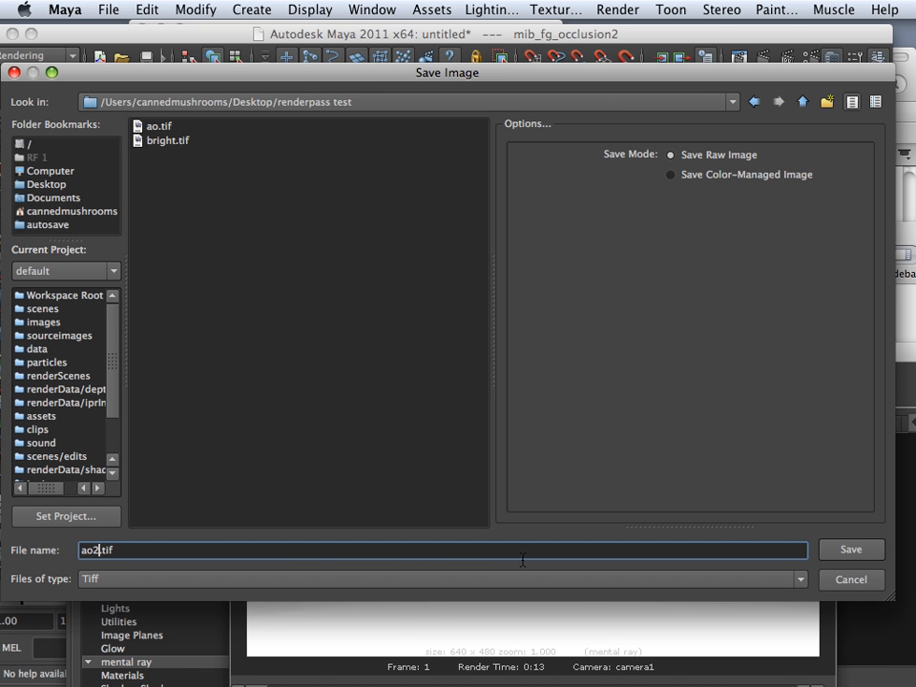
pyautogui.click(864, 550)
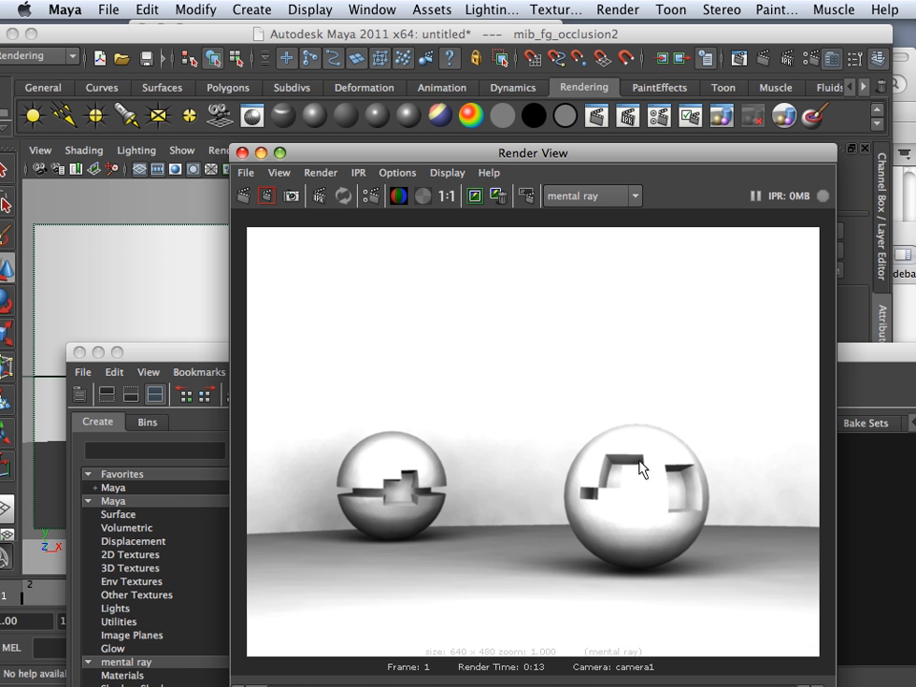
# Switch to Photoshop and close all open documents without saving their changes.
pyautogui.moveTo(378, 675)
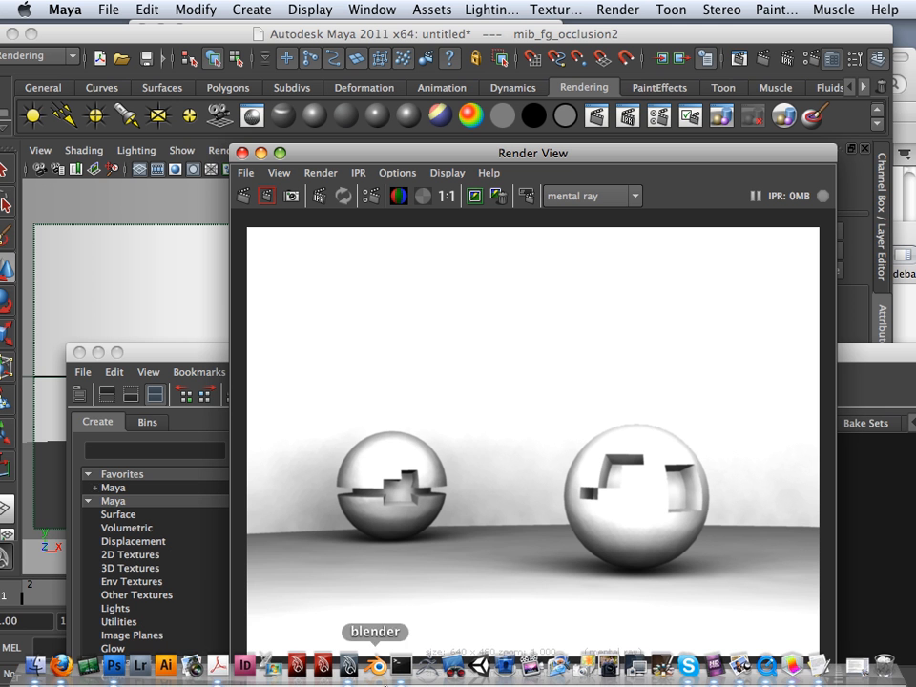
pyautogui.click(113, 671)
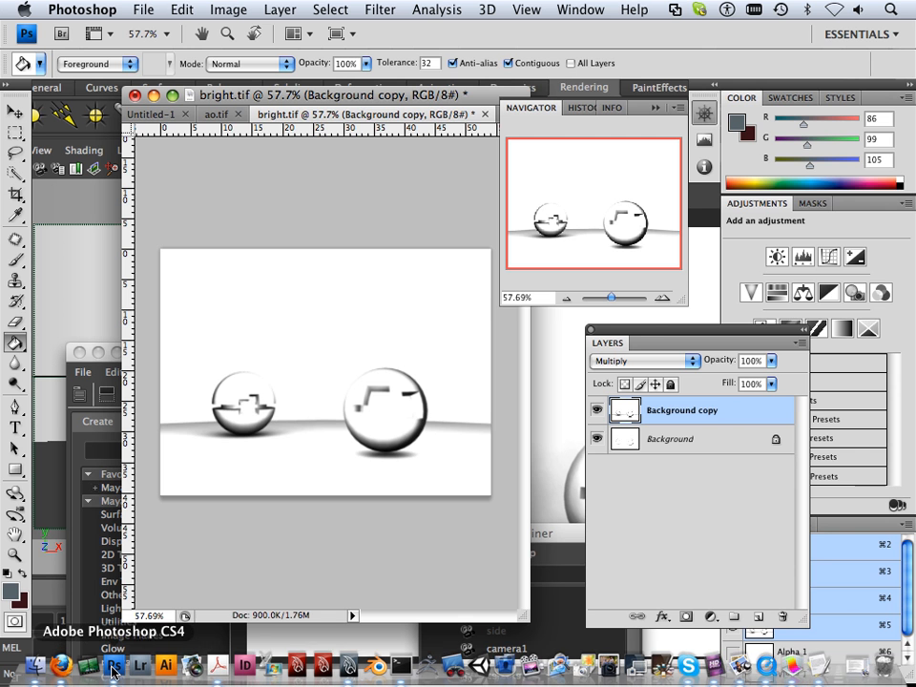
pyautogui.click(134, 96)
pyautogui.click(363, 224)
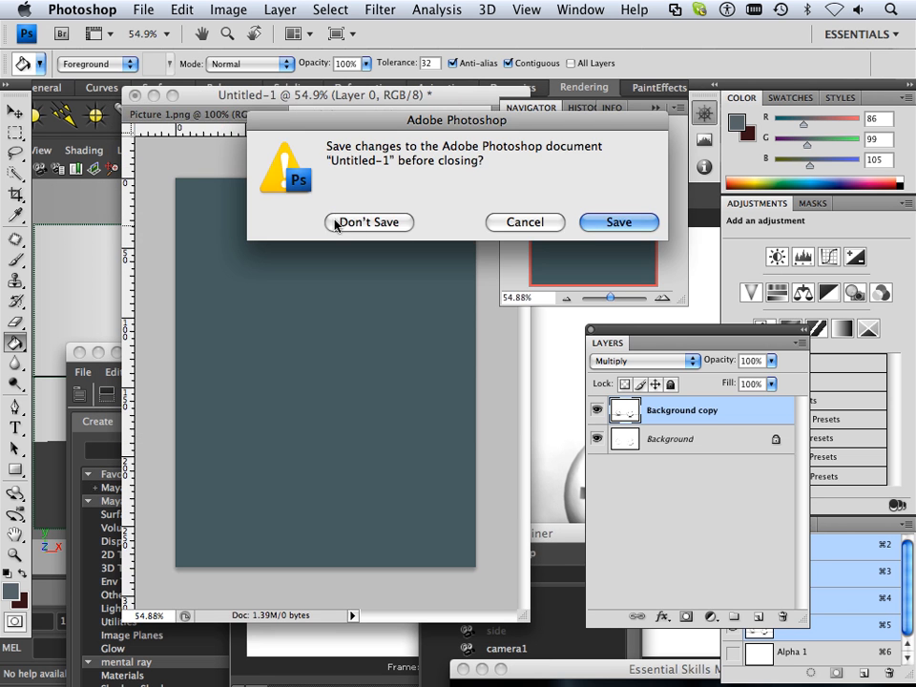
pyautogui.click(353, 224)
# Open ao.tif, ao2.tif and bright.tif from the renderpass test folder, leaving each one without colour management.
pyautogui.click(143, 9)
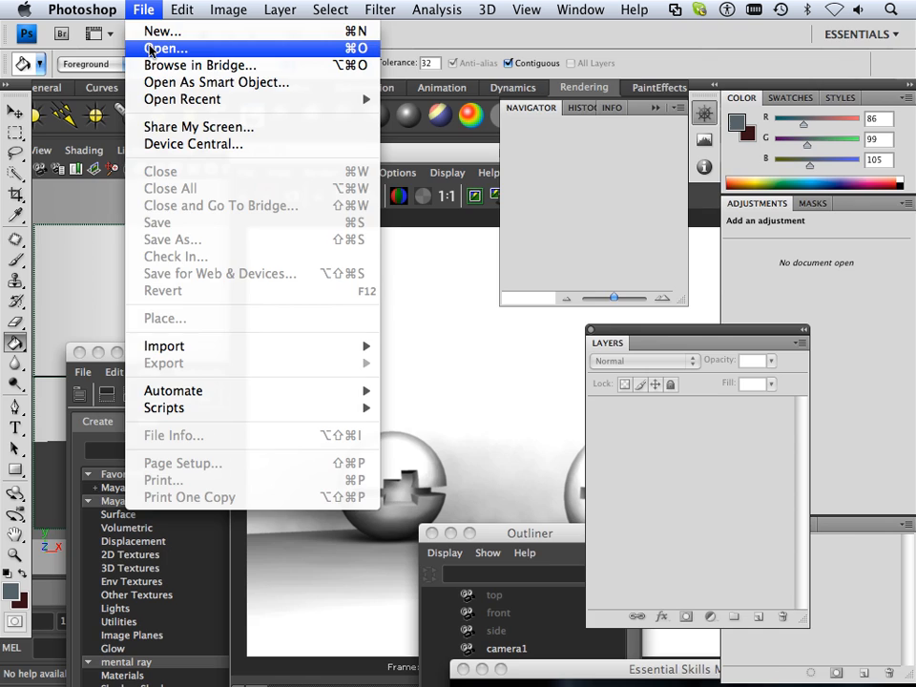
pyautogui.click(150, 48)
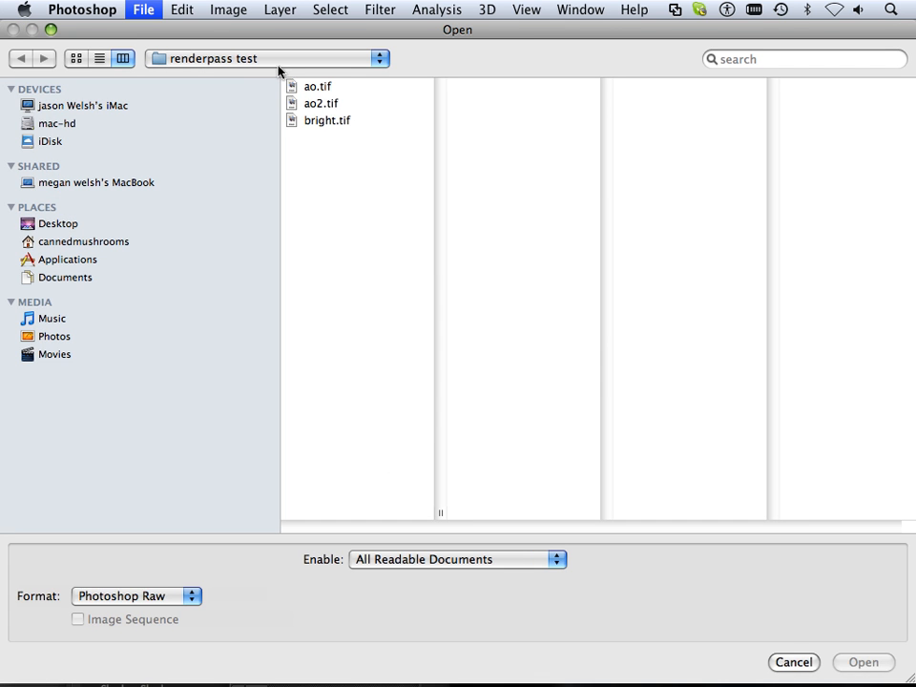
pyautogui.click(311, 102)
pyautogui.moveTo(301, 86); pyautogui.dragTo(394, 170)
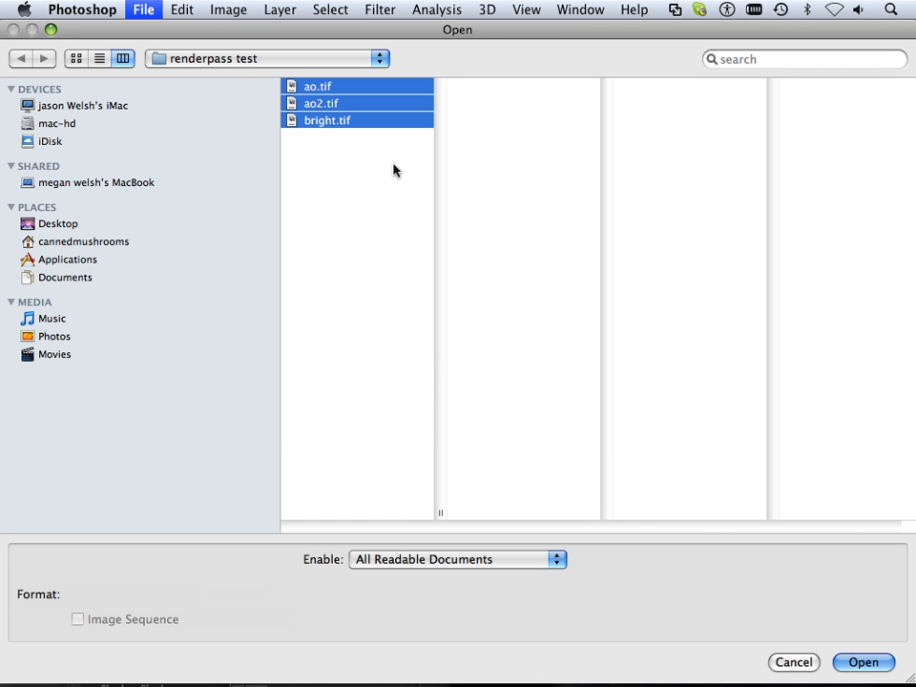
pyautogui.click(864, 663)
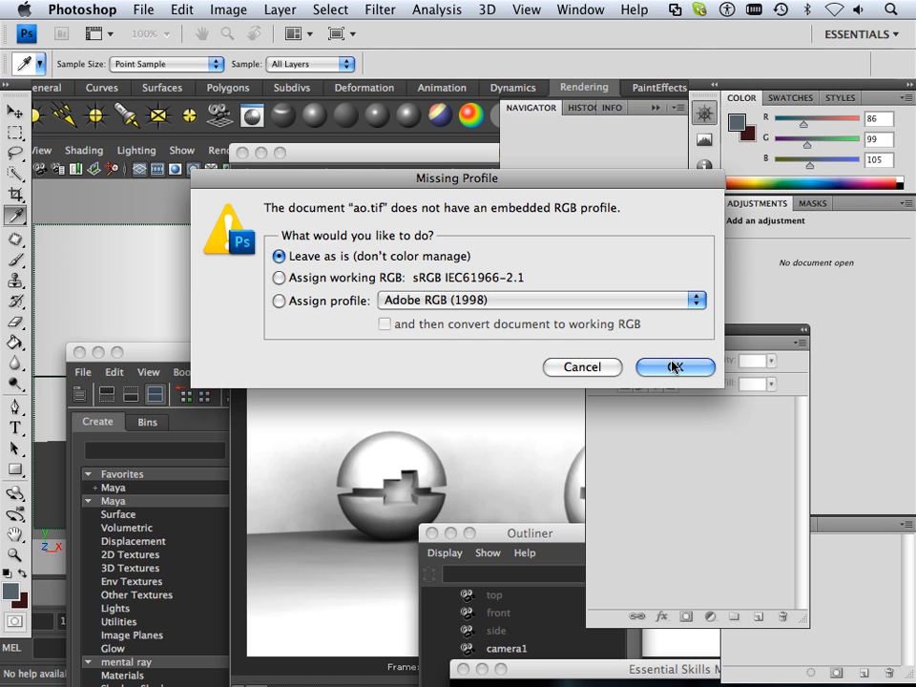
pyautogui.click(674, 367)
pyautogui.click(676, 367)
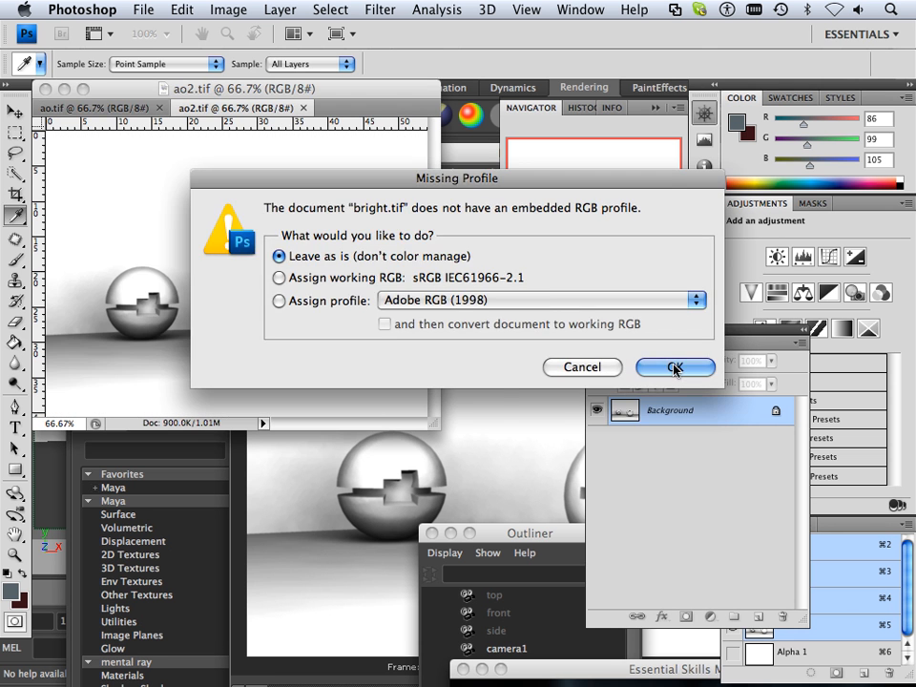
pyautogui.click(675, 367)
pyautogui.press('g')
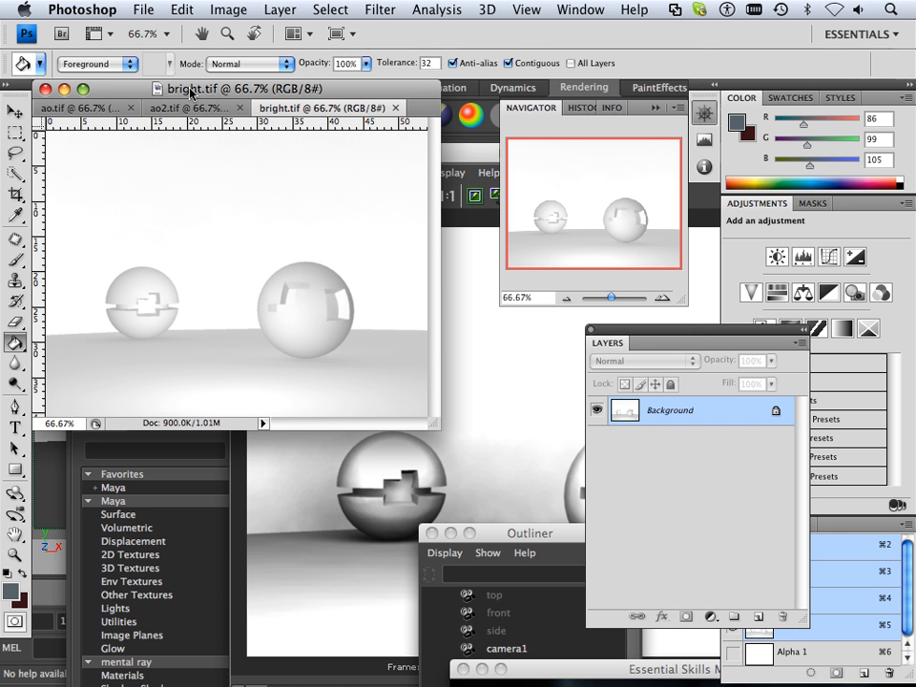
# Compare the three renders and duplicate ao2.tif's Background layer into bright.tif.
pyautogui.moveTo(203, 110); pyautogui.dragTo(272, 130)
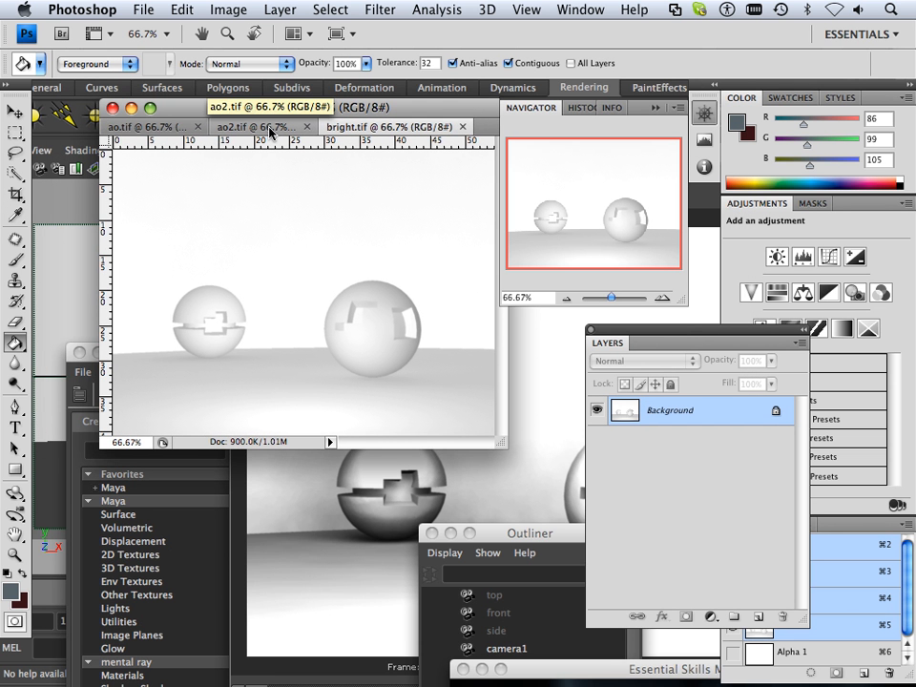
pyautogui.click(151, 128)
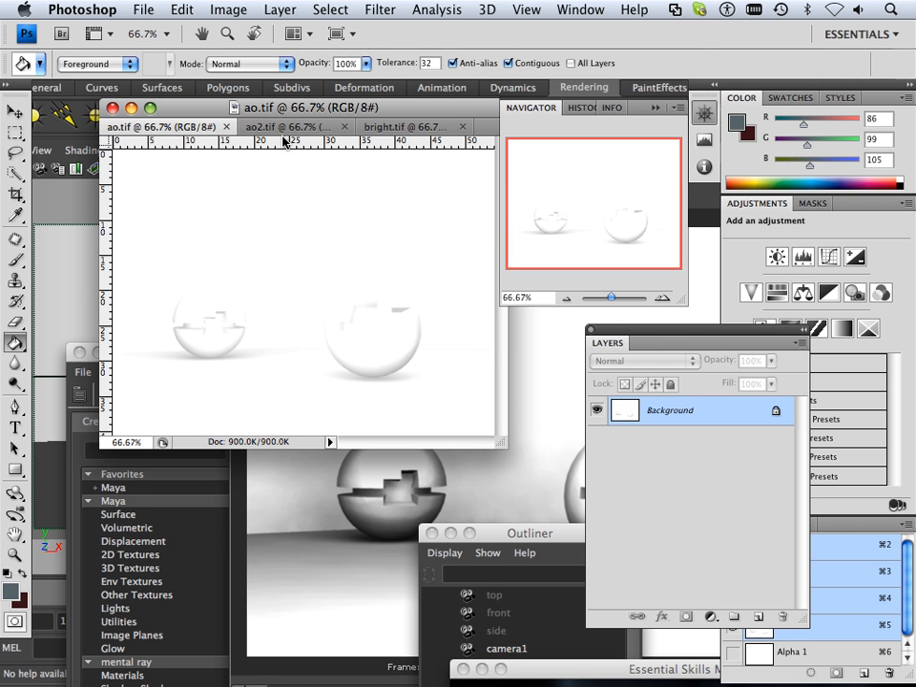
pyautogui.click(389, 127)
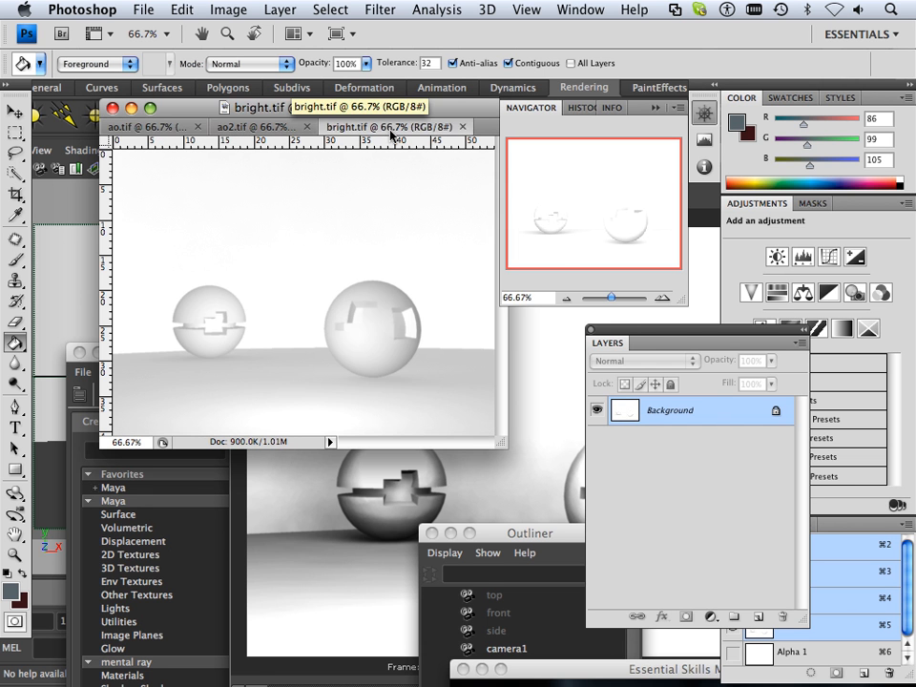
pyautogui.click(251, 129)
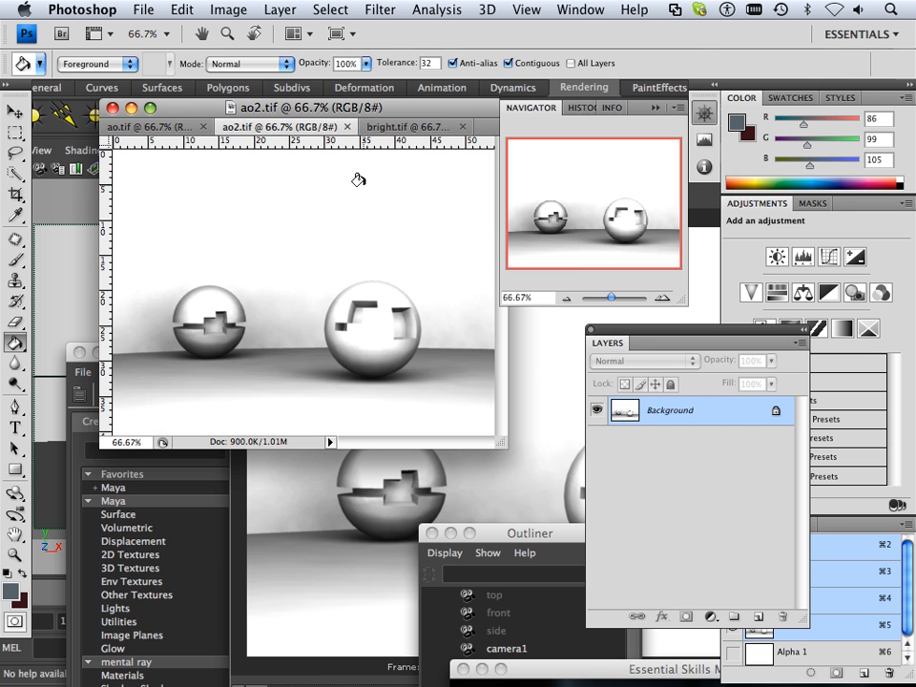
pyautogui.rightClick(713, 411)
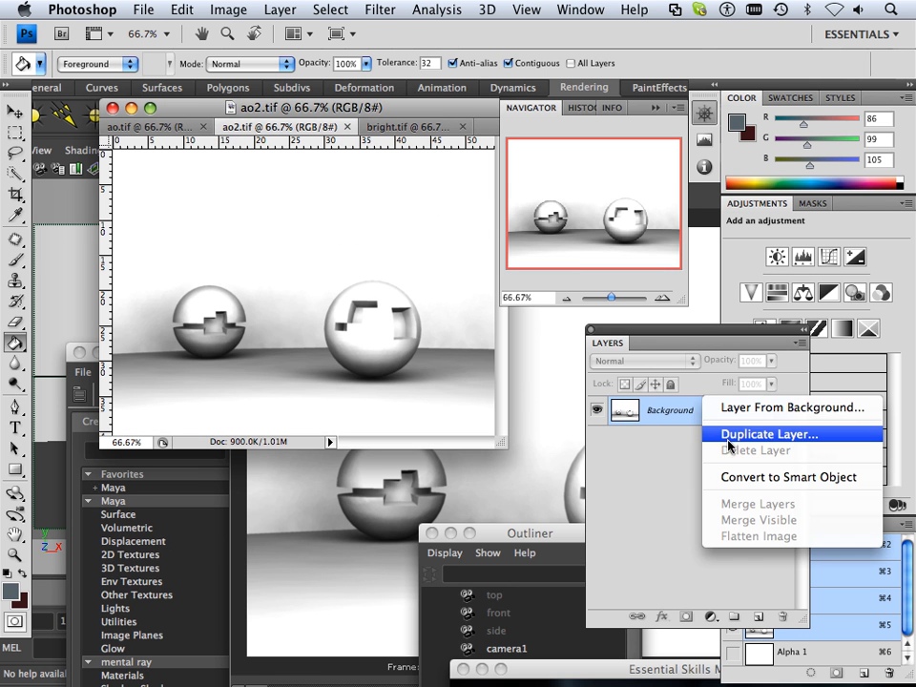
pyautogui.click(713, 435)
pyautogui.click(521, 300)
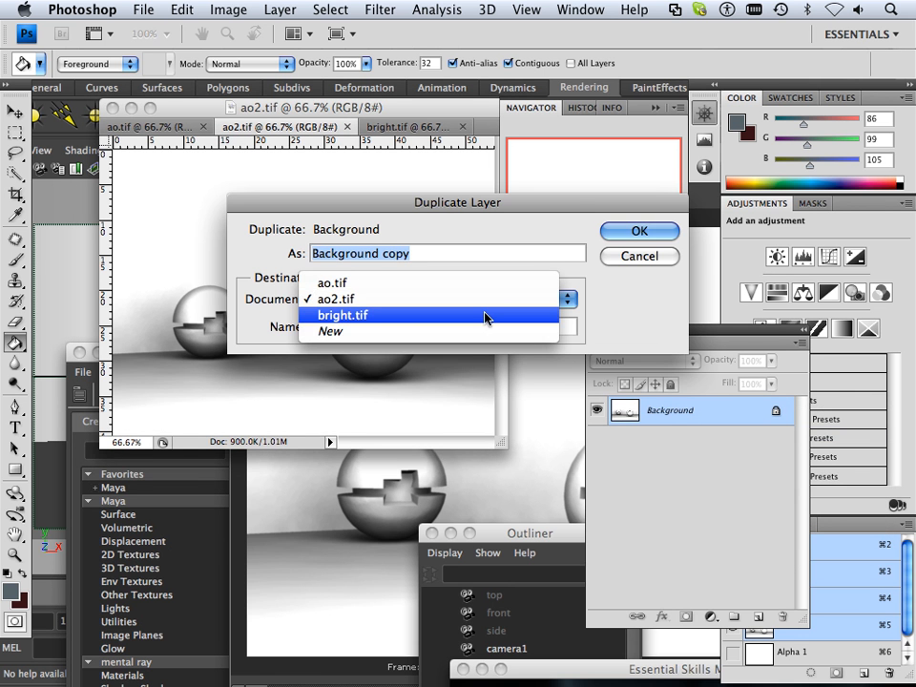
pyautogui.click(485, 317)
pyautogui.click(657, 239)
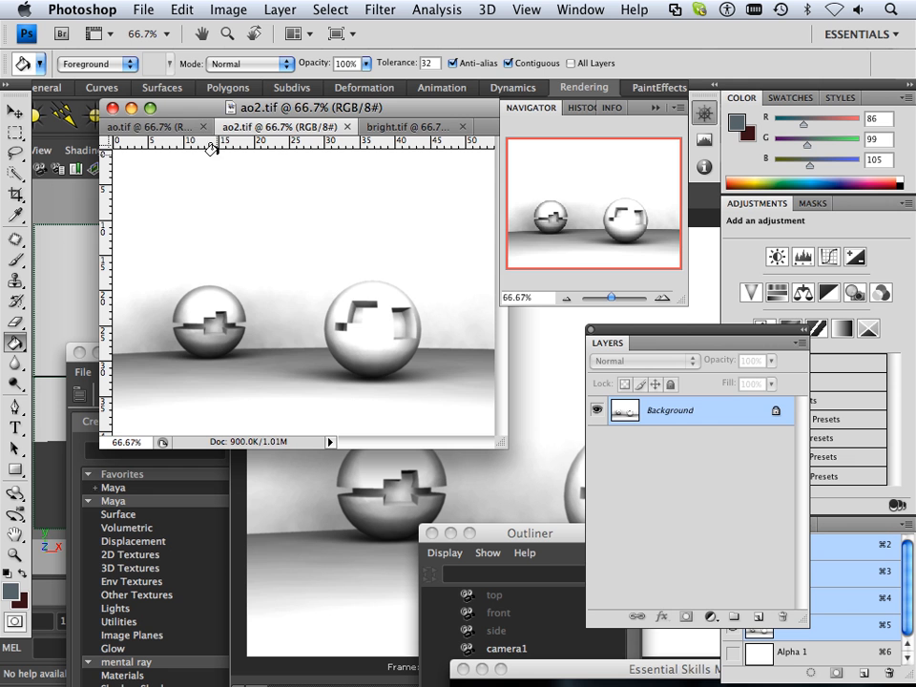
# Duplicate ao.tif's Background layer into the bright.tif document.
pyautogui.click(180, 127)
pyautogui.rightClick(713, 411)
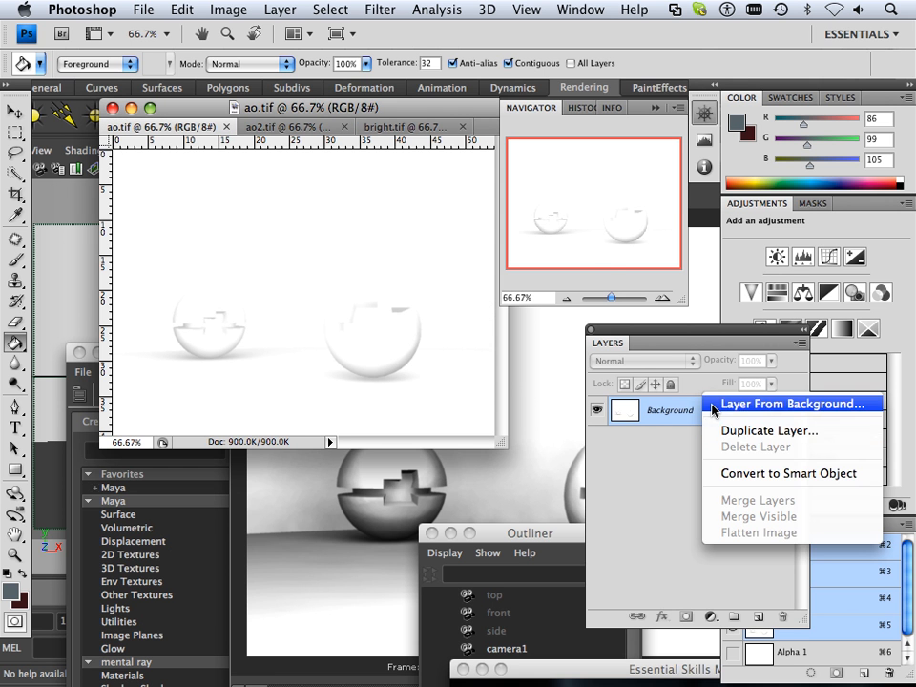
pyautogui.click(716, 435)
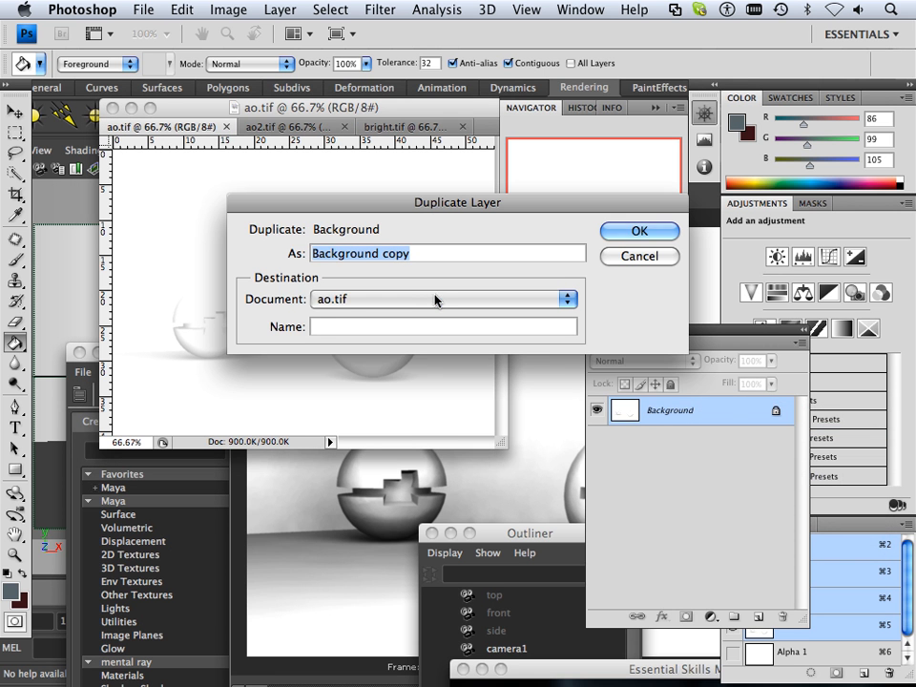
pyautogui.click(433, 299)
pyautogui.click(417, 331)
pyautogui.click(622, 233)
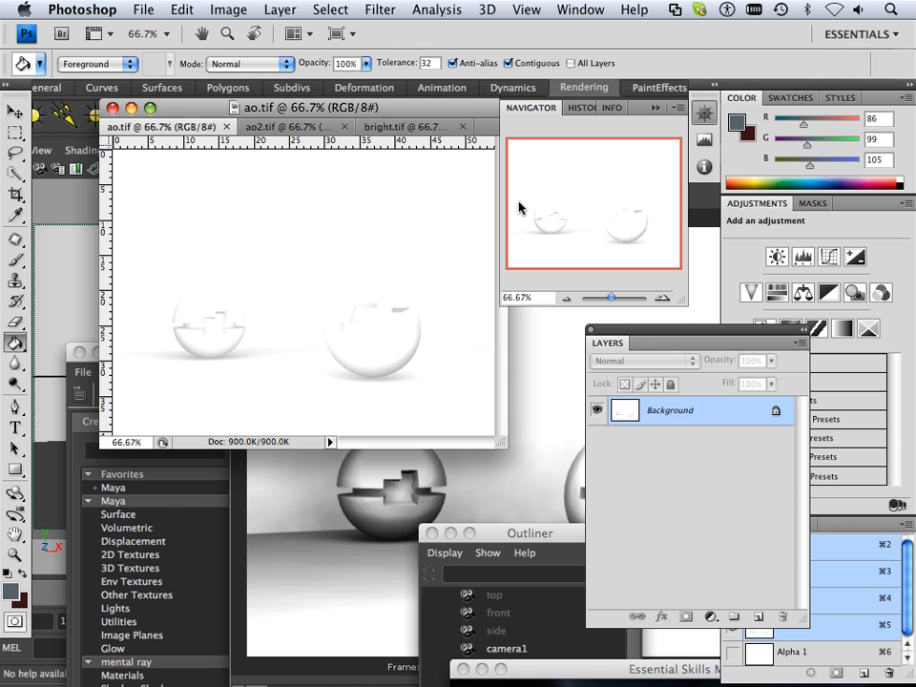
# In bright.tif, toggle the layers' visibility to check them and move Background copy above Background copy 2.
pyautogui.click(408, 142)
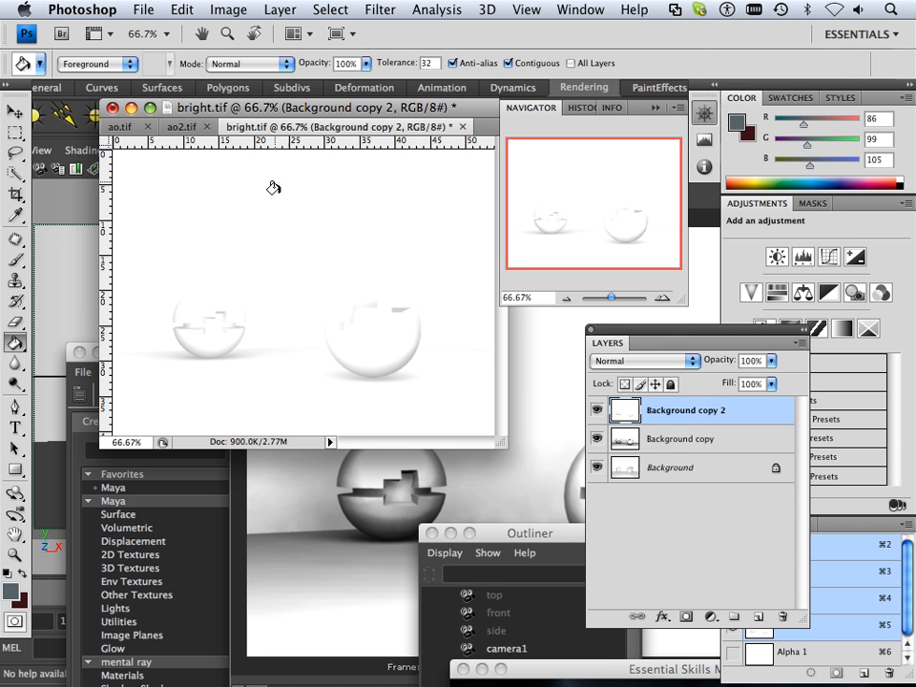
pyautogui.click(598, 413)
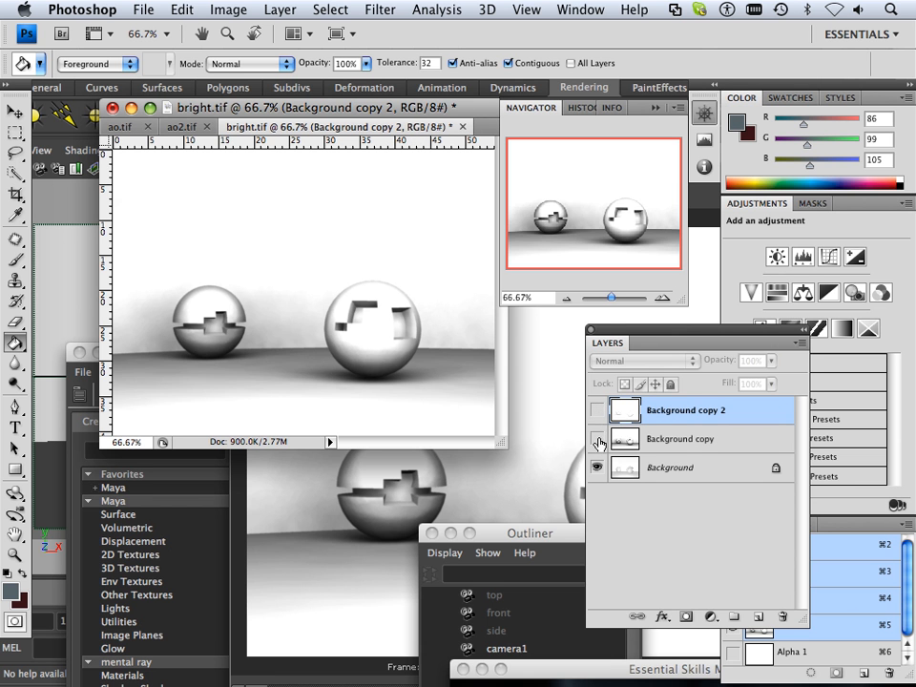
pyautogui.click(599, 441)
pyautogui.click(598, 468)
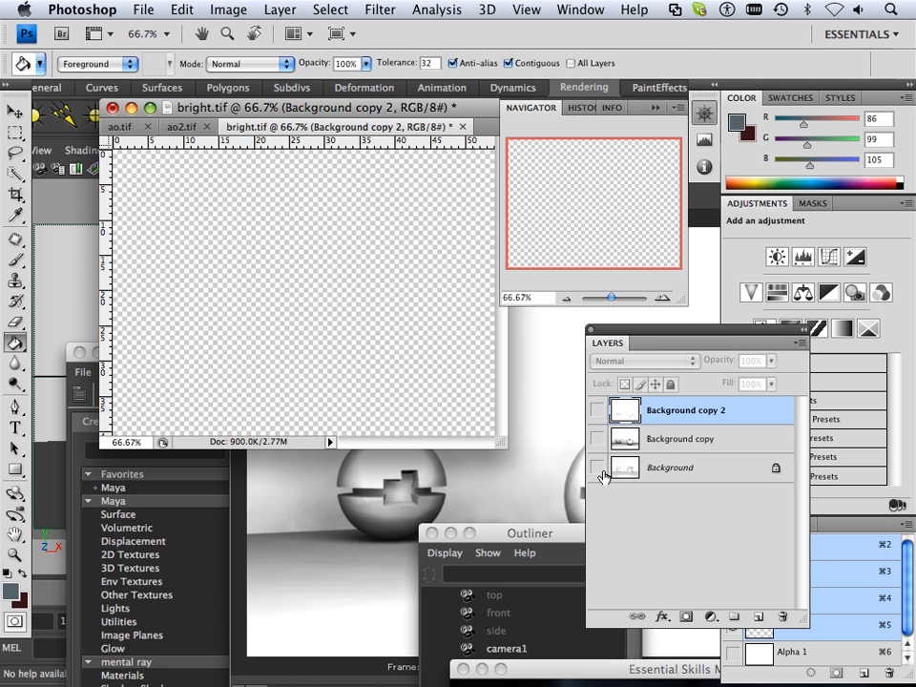
pyautogui.click(646, 442)
pyautogui.moveTo(707, 395)
pyautogui.mouseDown()
pyautogui.moveTo(736, 408)
pyautogui.moveTo(711, 406)
pyautogui.mouseUp()
pyautogui.click(598, 410)
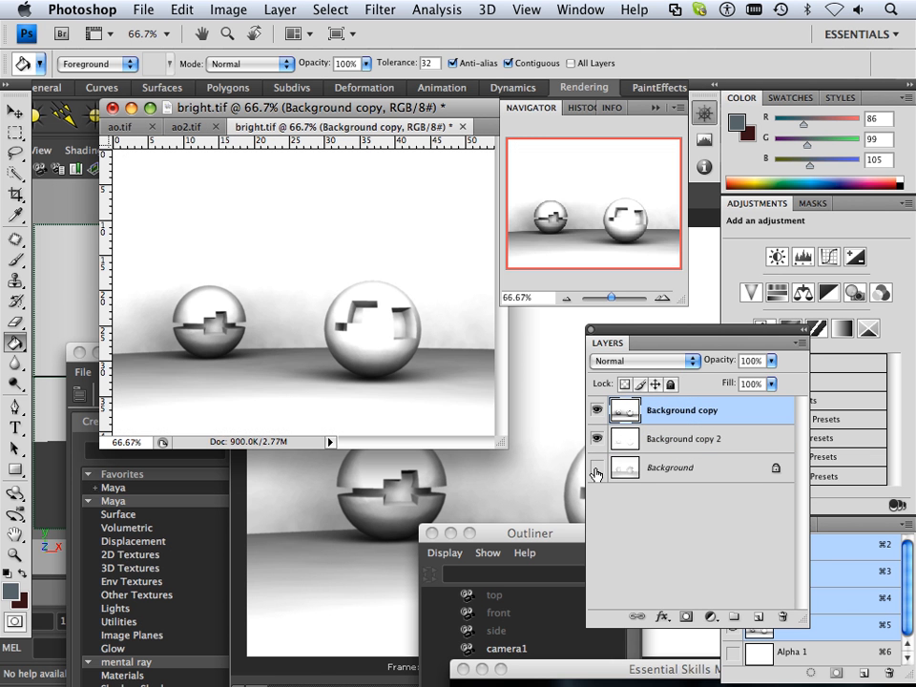
# Set the Background copy layer's blend mode to Multiply and its opacity to 70%.
pyautogui.click(659, 362)
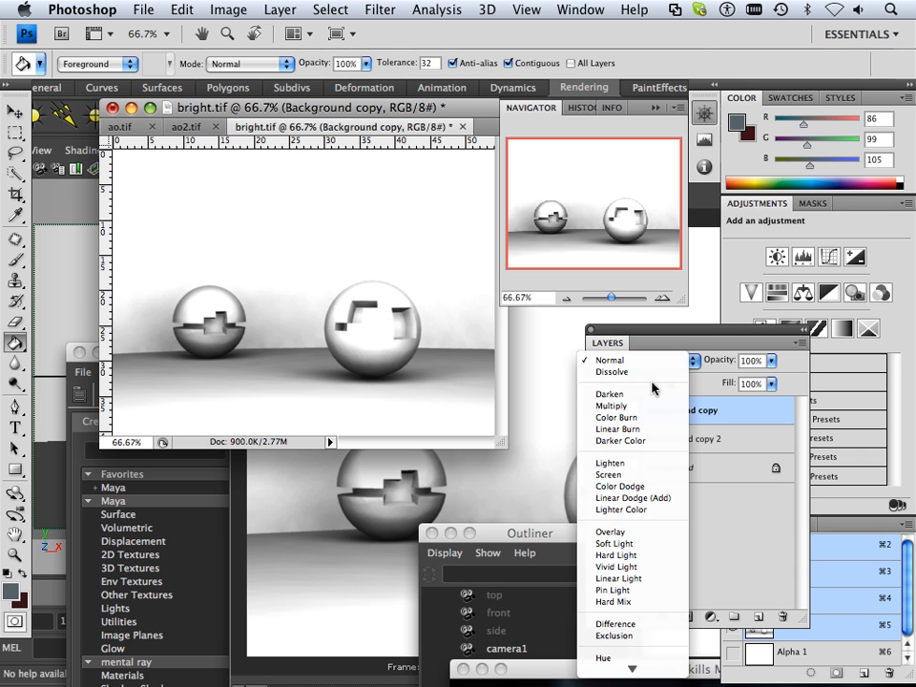
pyautogui.click(655, 405)
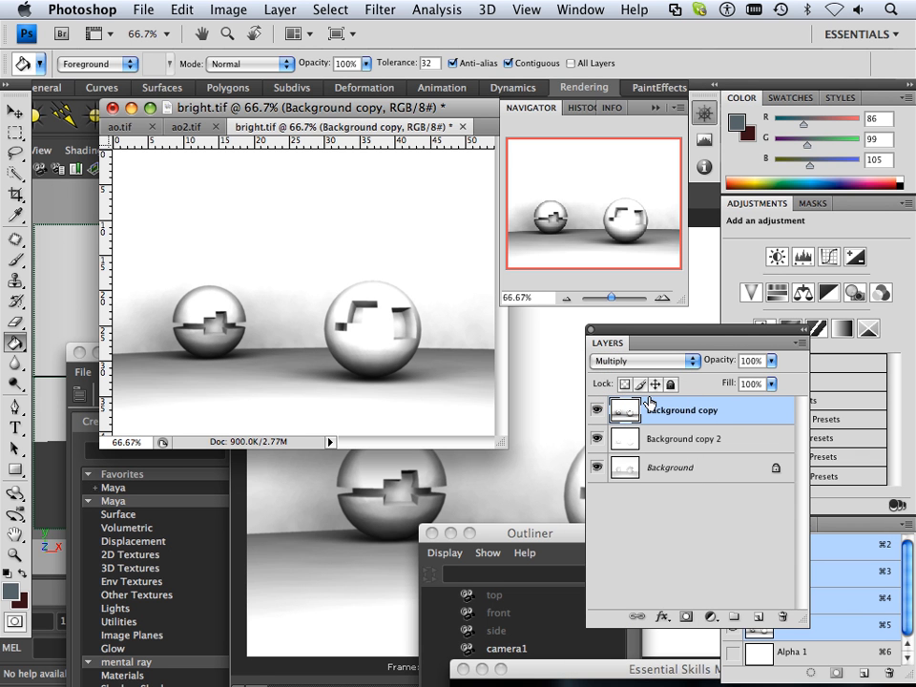
pyautogui.click(771, 360)
pyautogui.moveTo(775, 380); pyautogui.dragTo(750, 392)
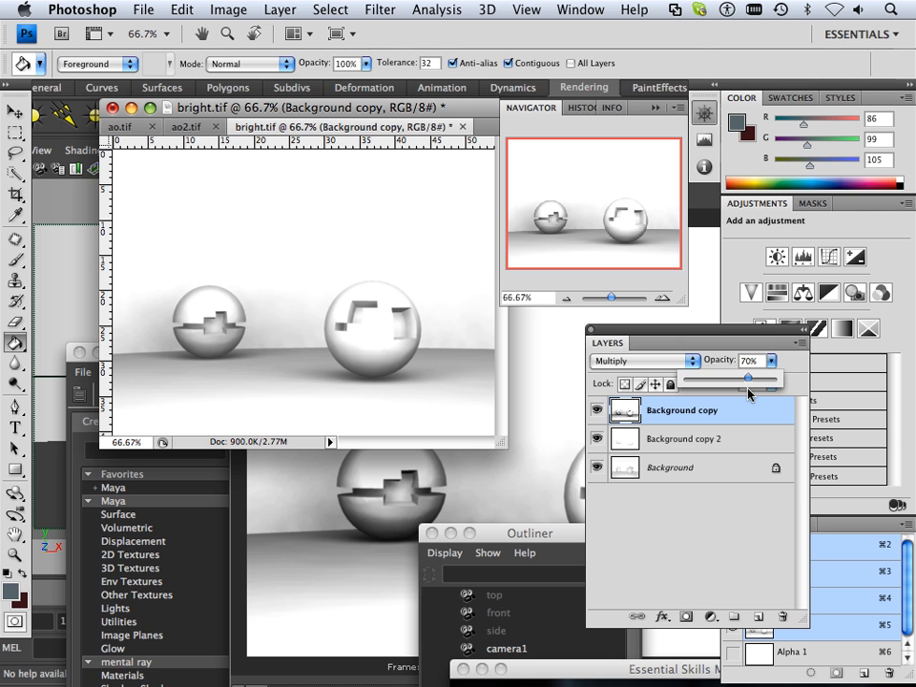
# Convert the locked Background layer of bright.tif into a regular layer with the default settings.
pyautogui.click(712, 470)
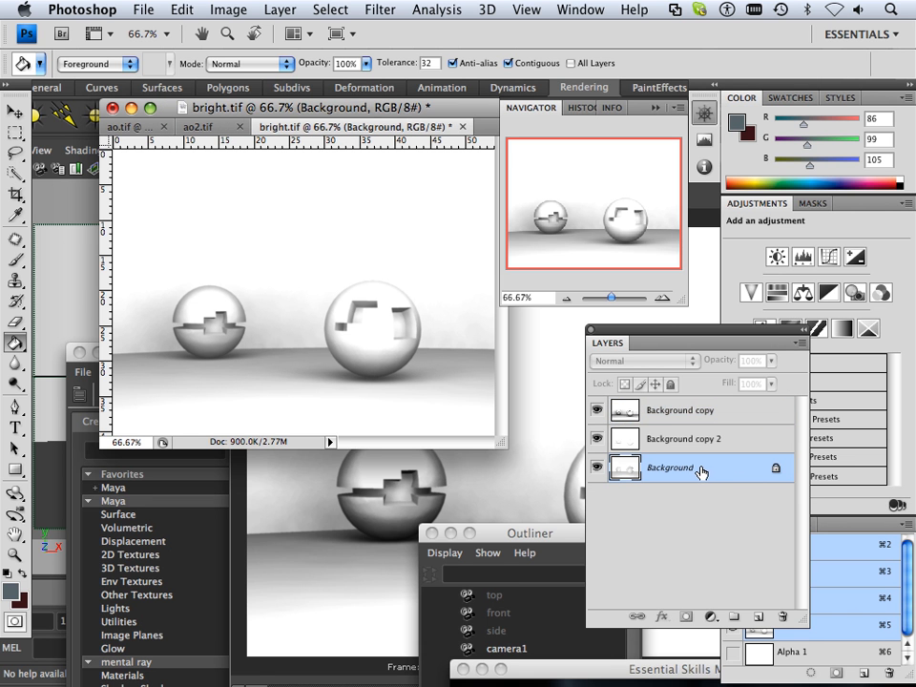
pyautogui.doubleClick(701, 470)
pyautogui.press('Return')
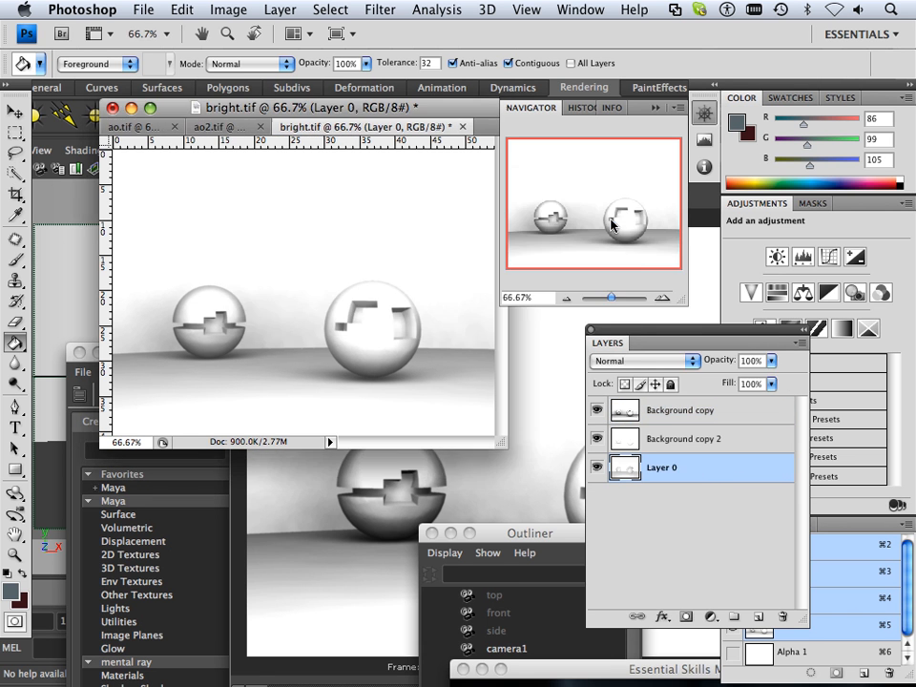
# Move Layer 0 to the top of the layer stack and set its blend mode to Soft Light.
pyautogui.moveTo(709, 469); pyautogui.dragTo(682, 399)
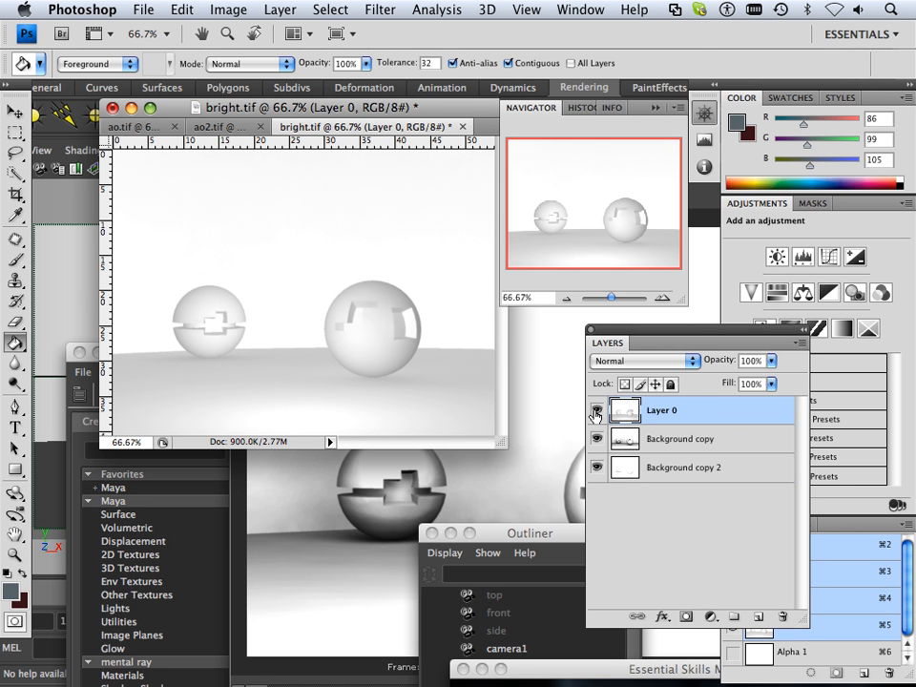
pyautogui.click(638, 363)
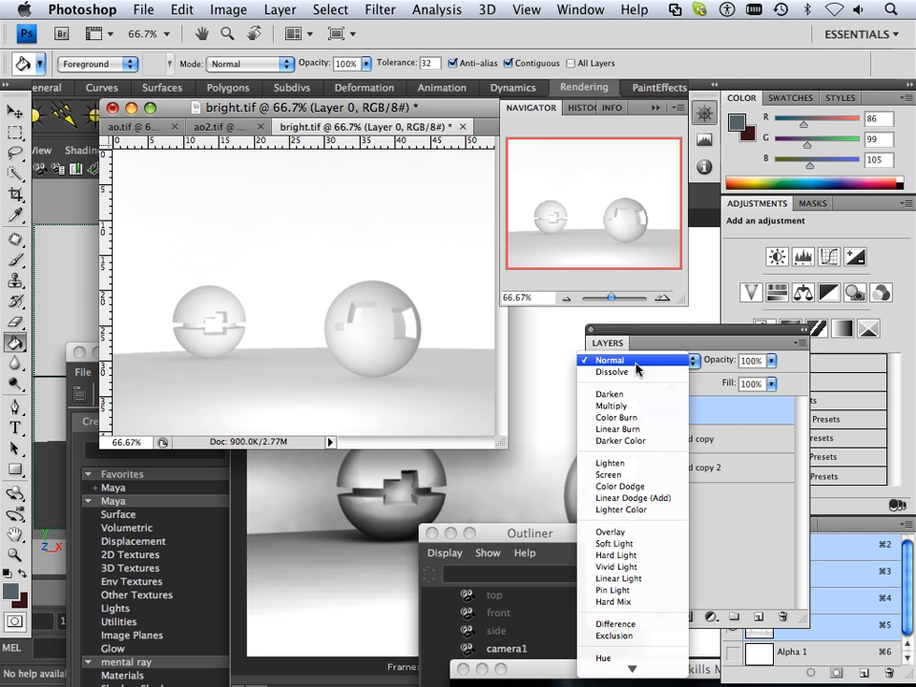
pyautogui.click(618, 544)
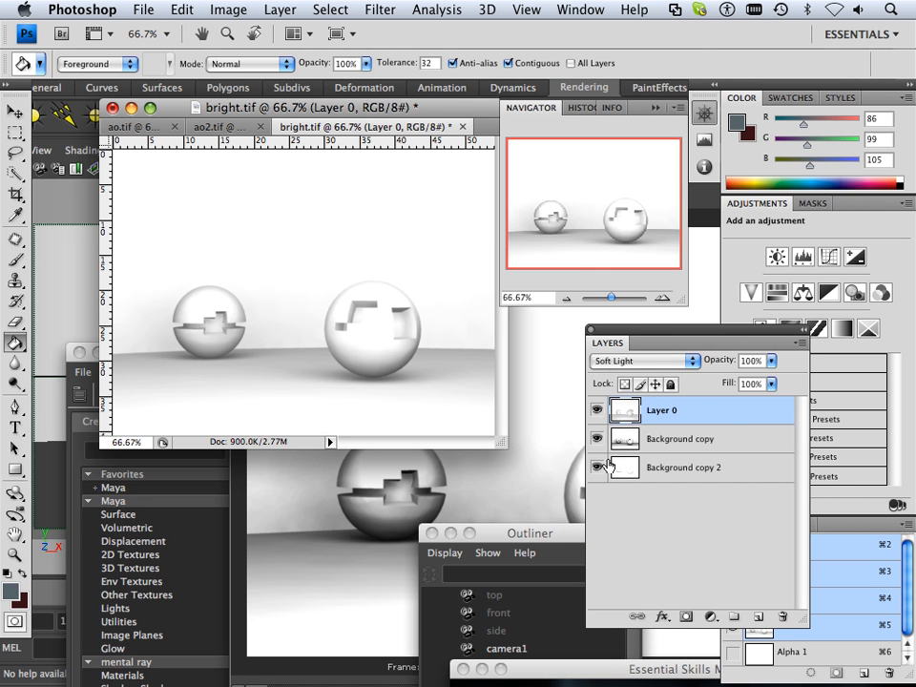
# Set the Background copy layer's opacity to 92% and inspect the blended spheres at closer zoom.
pyautogui.click(722, 440)
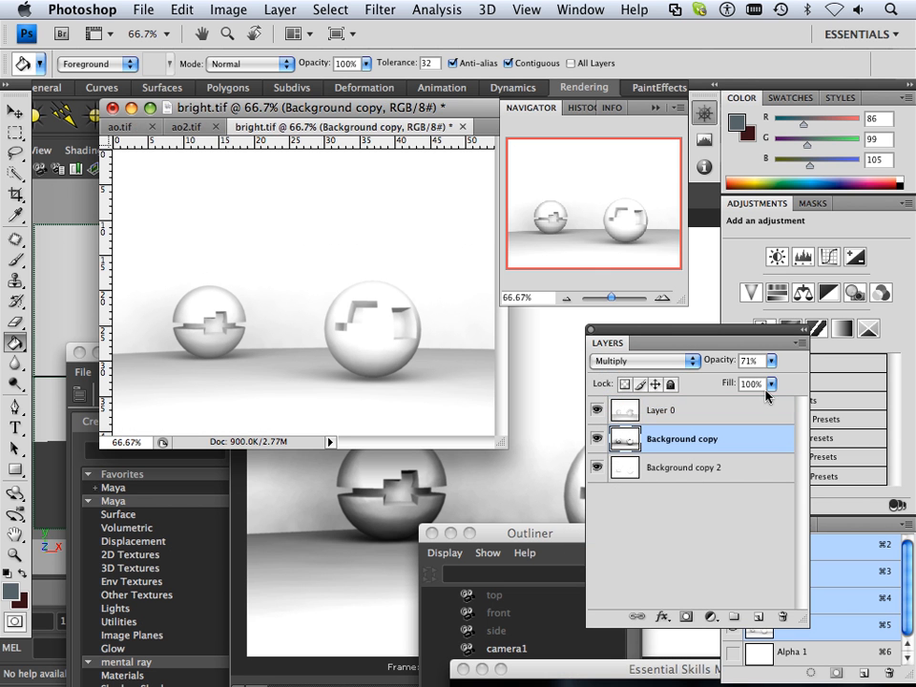
pyautogui.click(771, 361)
pyautogui.moveTo(779, 381); pyautogui.dragTo(791, 380)
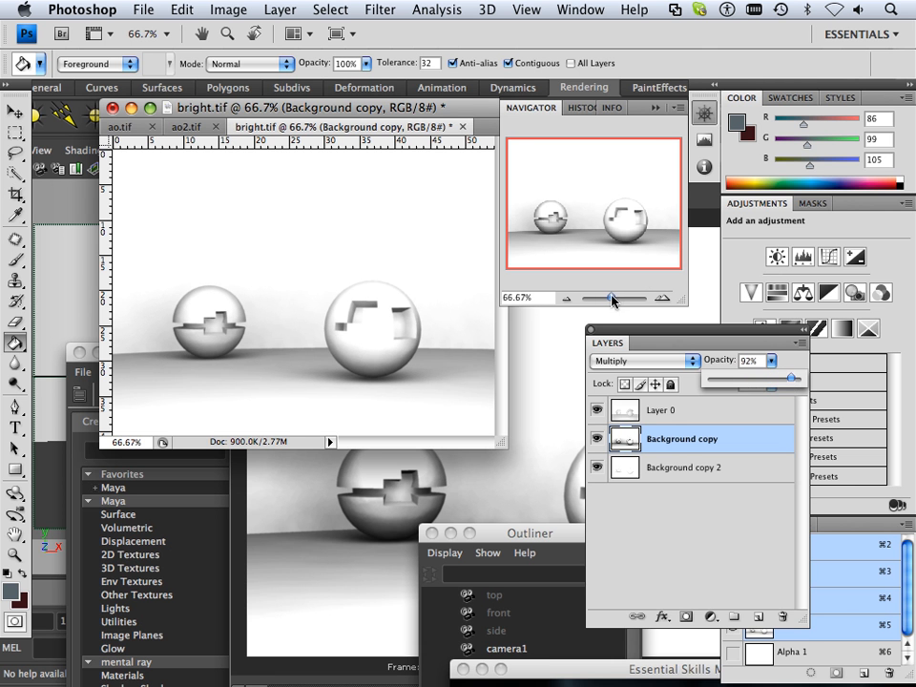
pyautogui.moveTo(610, 298); pyautogui.dragTo(619, 298)
pyautogui.moveTo(589, 249); pyautogui.dragTo(607, 250)
pyautogui.moveTo(618, 298); pyautogui.dragTo(612, 296)
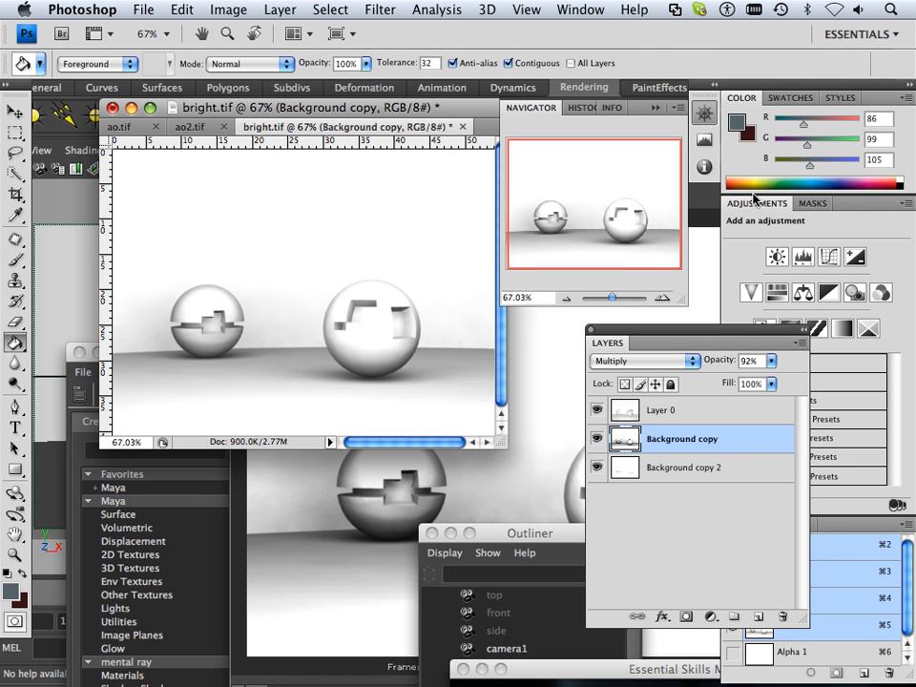
# Move the layer list away from the adjustment presets and display the layer styles and the image's histogram.
pyautogui.moveTo(690, 340); pyautogui.dragTo(495, 414)
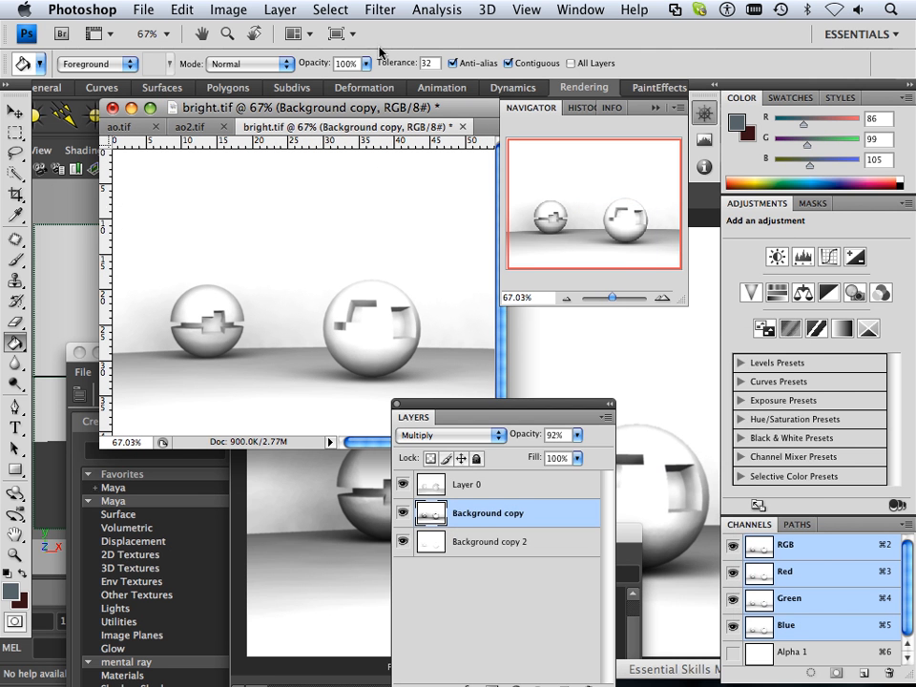
pyautogui.click(799, 99)
pyautogui.click(840, 97)
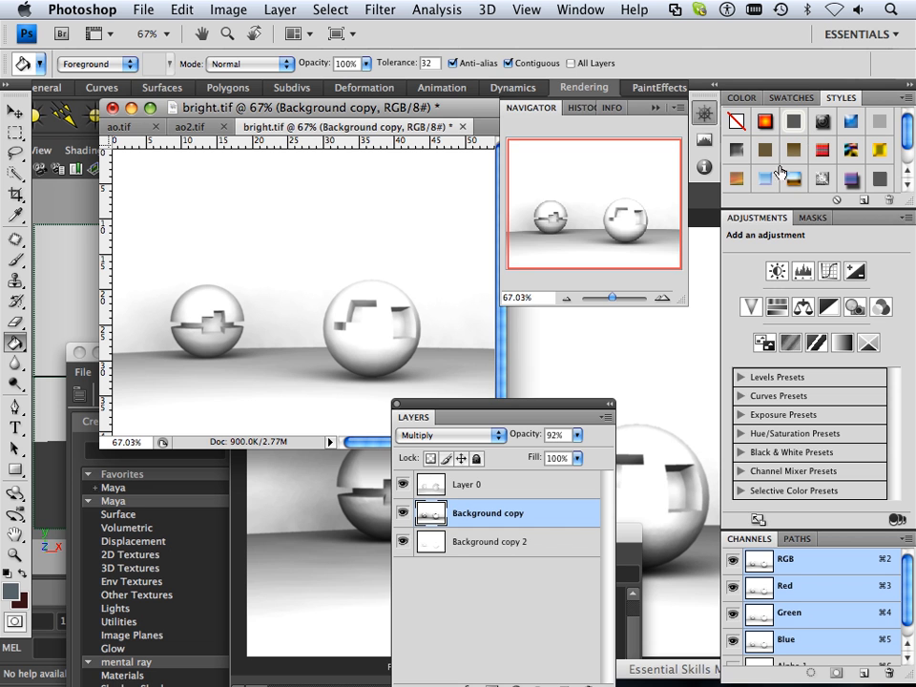
pyautogui.click(704, 141)
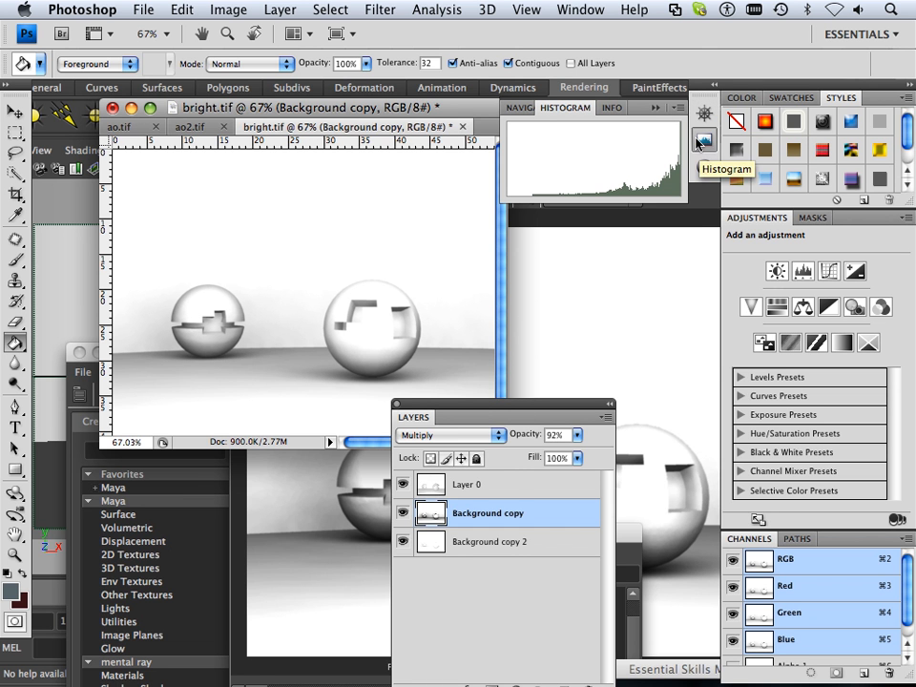
# Set Layer 0's opacity to 69%.
pyautogui.click(514, 486)
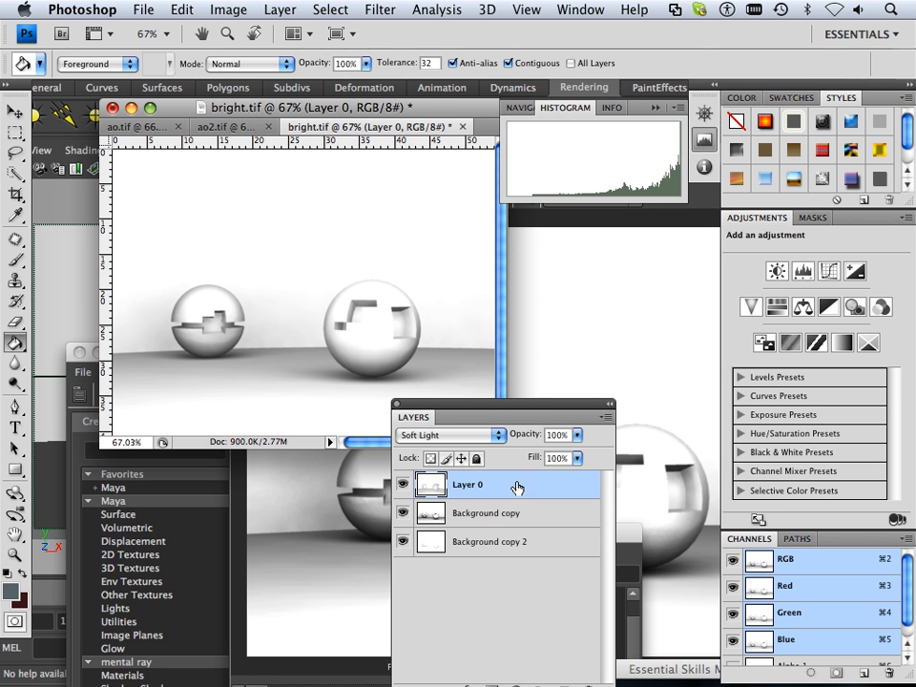
pyautogui.click(576, 436)
pyautogui.moveTo(559, 457); pyautogui.dragTo(551, 457)
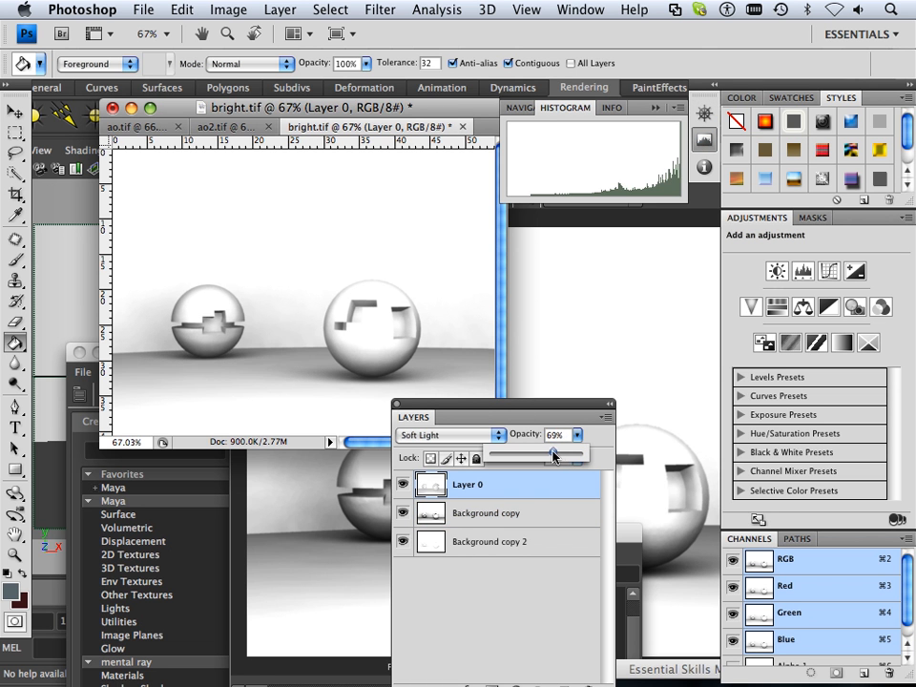
# Raise the opacity of the Background copy layer to strengthen its multiplied shading.
pyautogui.click(536, 515)
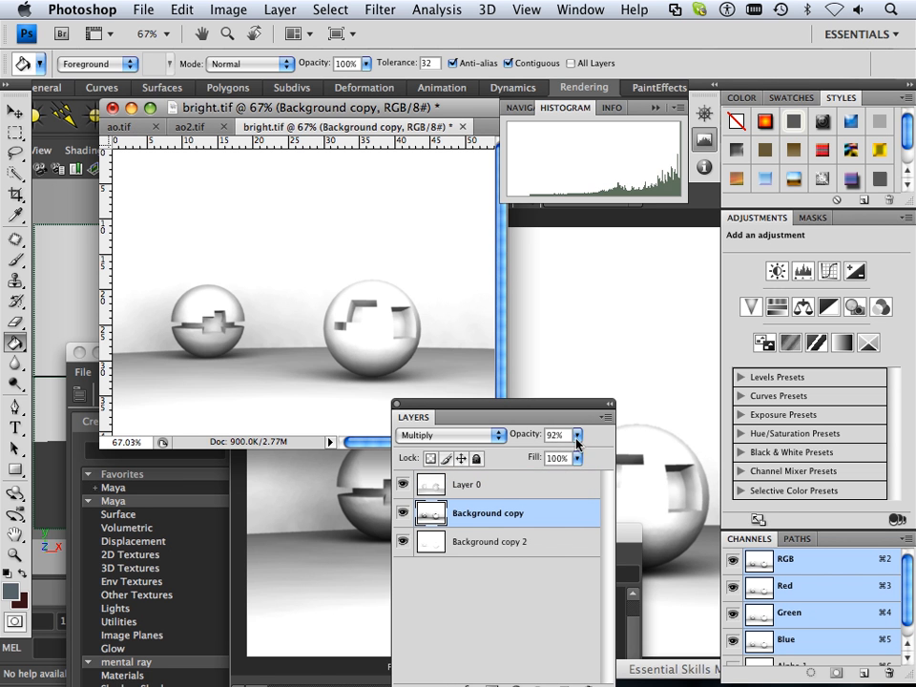
pyautogui.click(577, 435)
pyautogui.moveTo(583, 457)
pyautogui.mouseDown()
pyautogui.moveTo(558, 457)
pyautogui.moveTo(589, 459)
pyautogui.mouseUp()
# Lower Layer 0's opacity to 39% and bring it slightly back up.
pyautogui.click(548, 485)
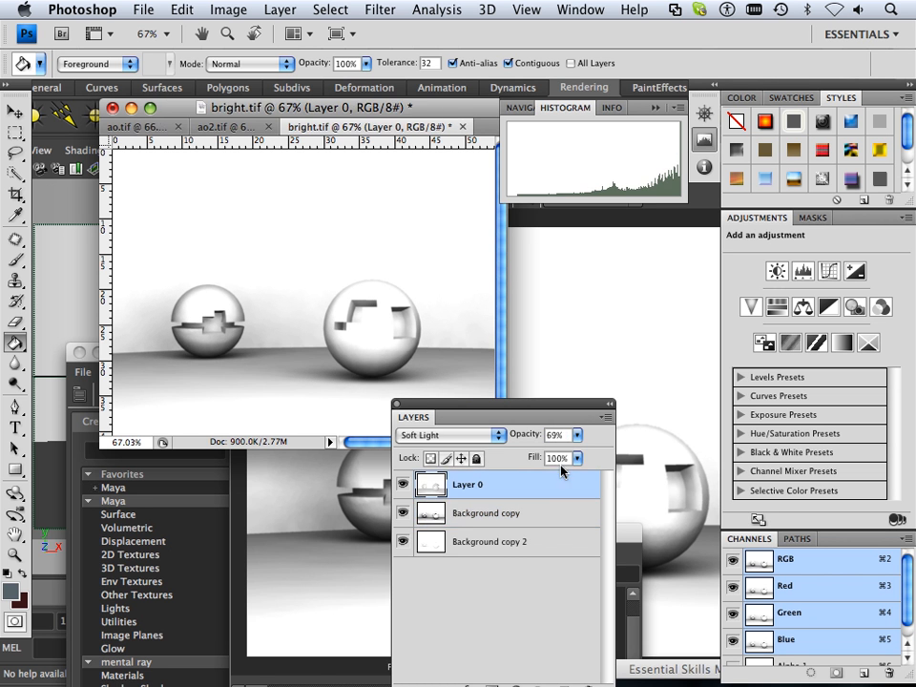
pyautogui.click(576, 436)
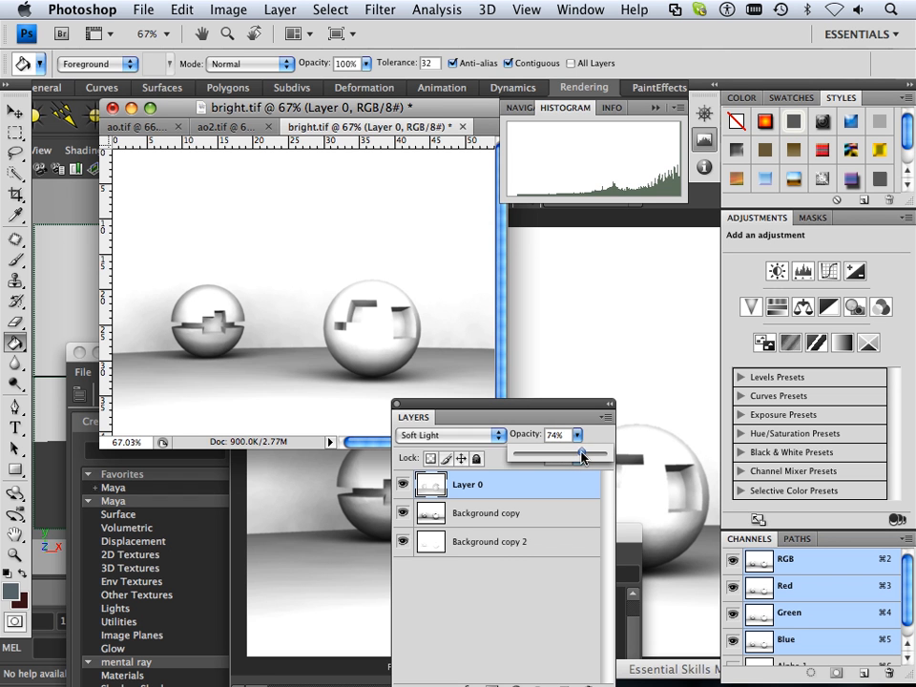
pyautogui.moveTo(586, 459); pyautogui.dragTo(556, 453)
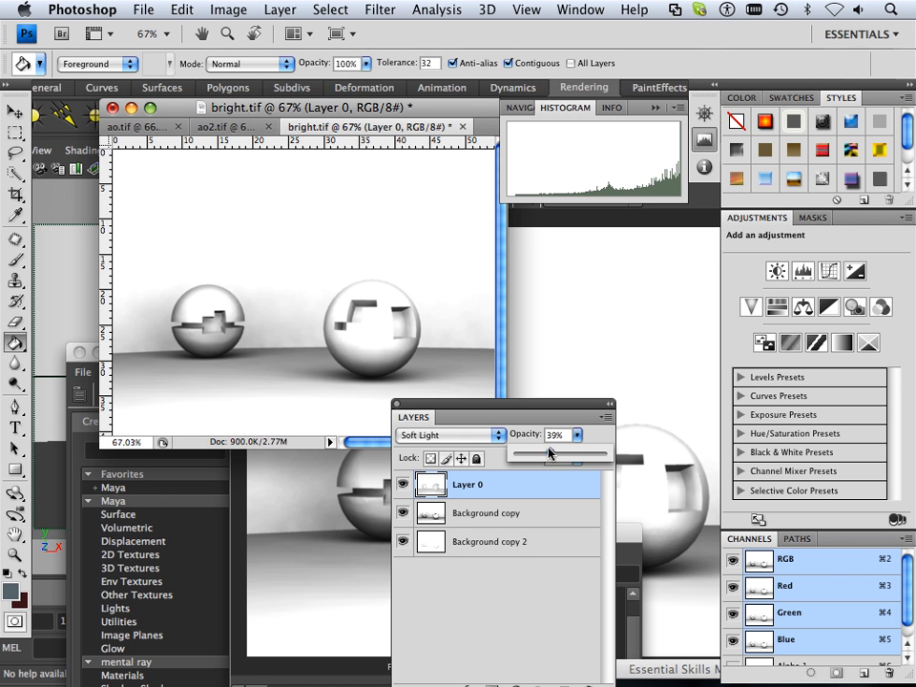
pyautogui.moveTo(549, 452)
pyautogui.mouseDown()
pyautogui.moveTo(539, 455)
pyautogui.moveTo(561, 456)
pyautogui.mouseUp()
# Set the Background copy 2 layer's opacity to 86% and move the layer list clear of the image.
pyautogui.click(474, 540)
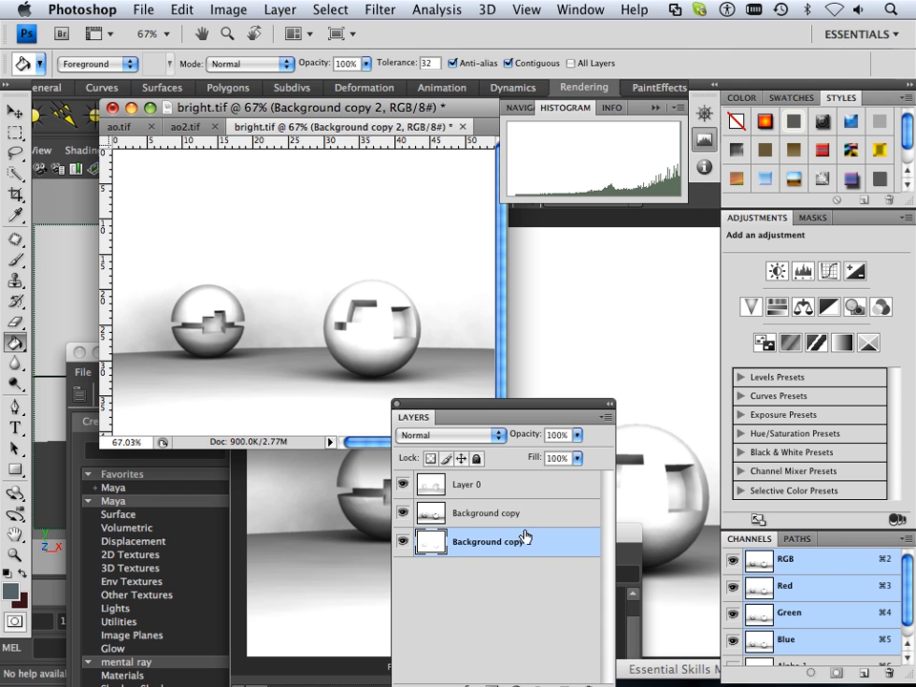
pyautogui.click(578, 435)
pyautogui.moveTo(553, 454); pyautogui.dragTo(555, 456)
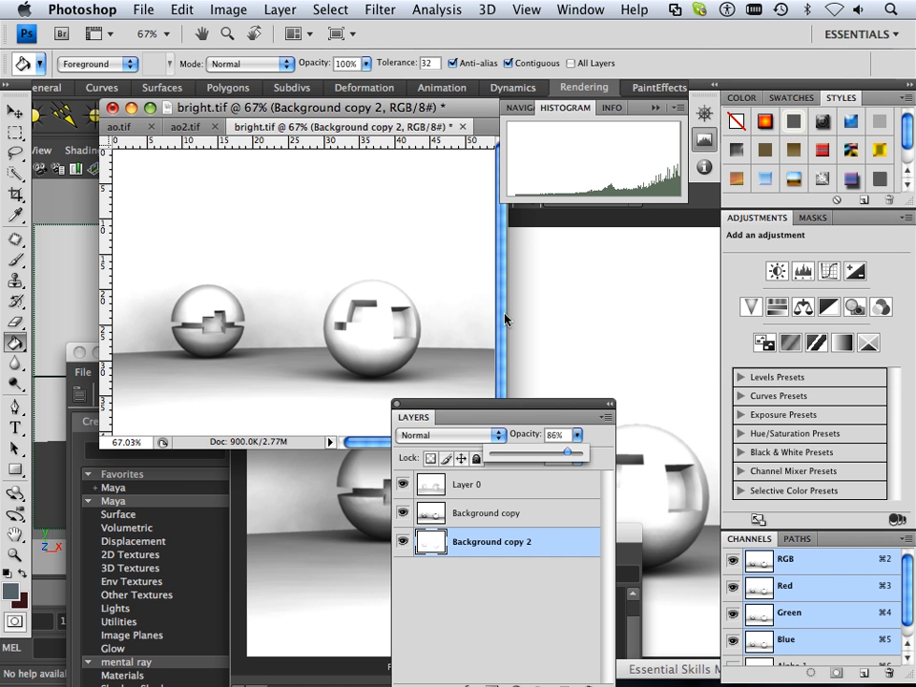
pyautogui.moveTo(458, 413); pyautogui.dragTo(360, 512)
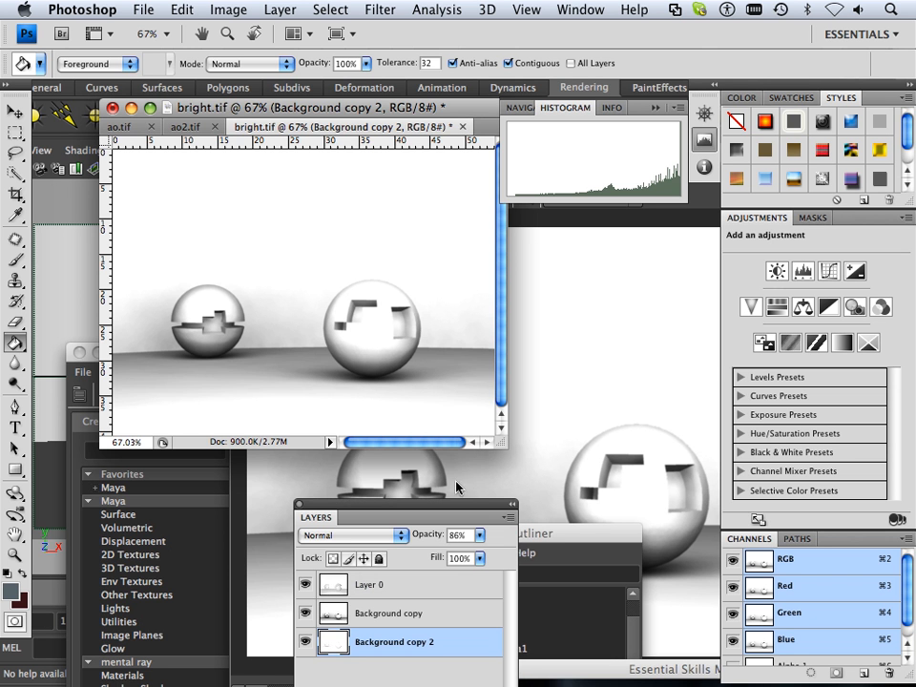